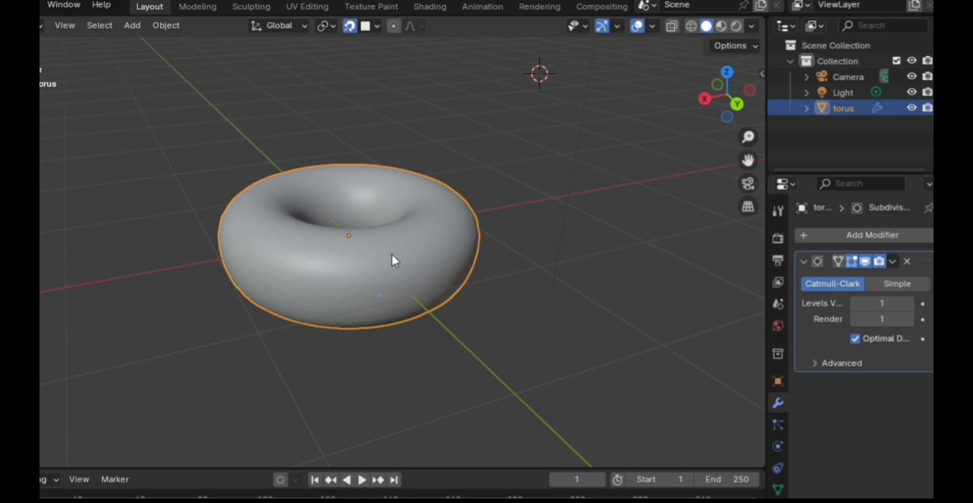
- Duplicate the torus, keeping the copy exactly in place over the original
{"action": "left_click", "coordinate": [167, 26]}
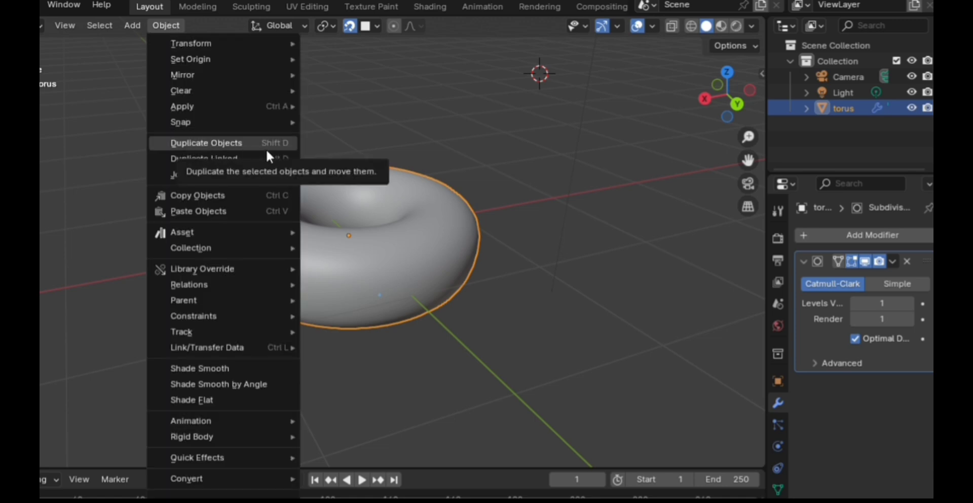
{"action": "left_click", "coordinate": [315, 168]}
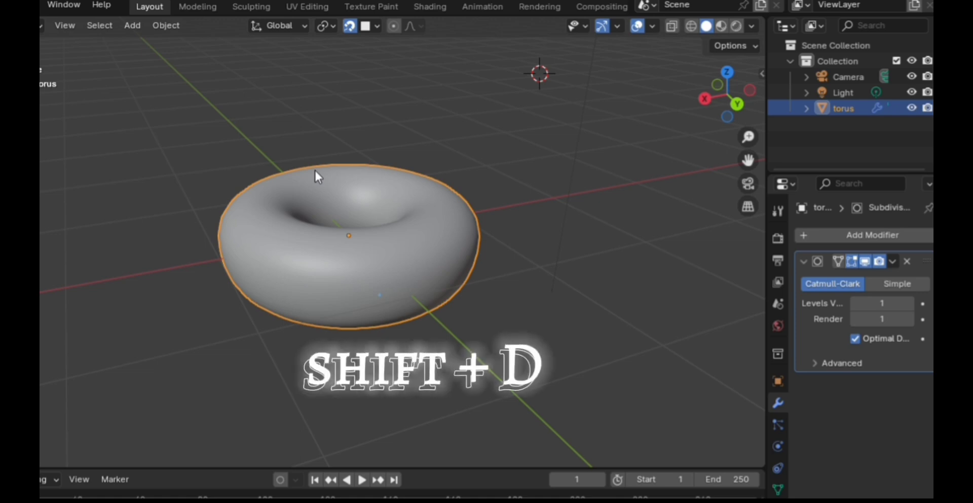
{"action": "key", "text": "shift+d"}
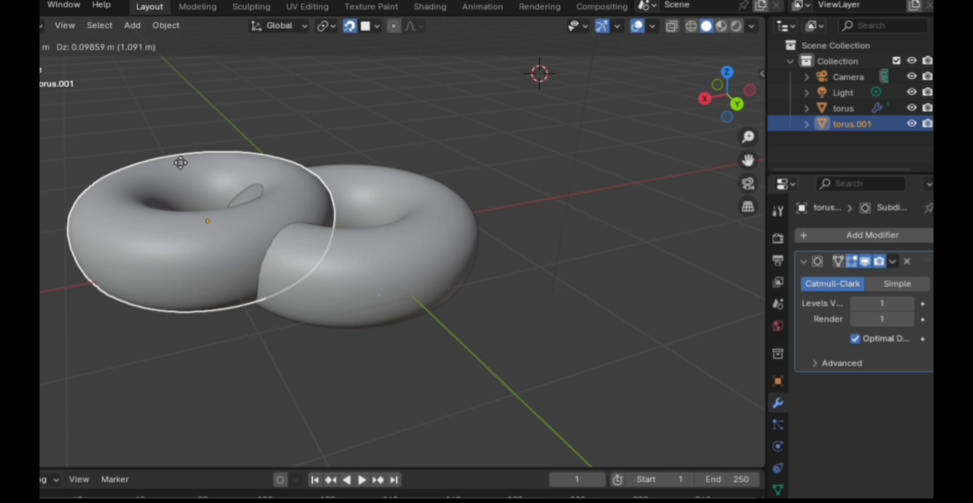
{"action": "right_click", "coordinate": [174, 159]}
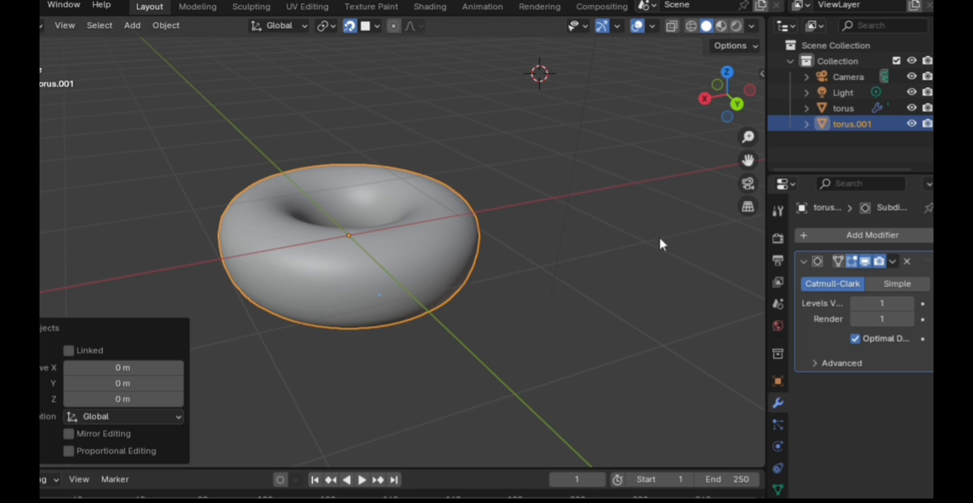
- Rename the original torus object as donut
{"action": "left_click", "coordinate": [845, 106]}
{"action": "double_click", "coordinate": [844, 108]}
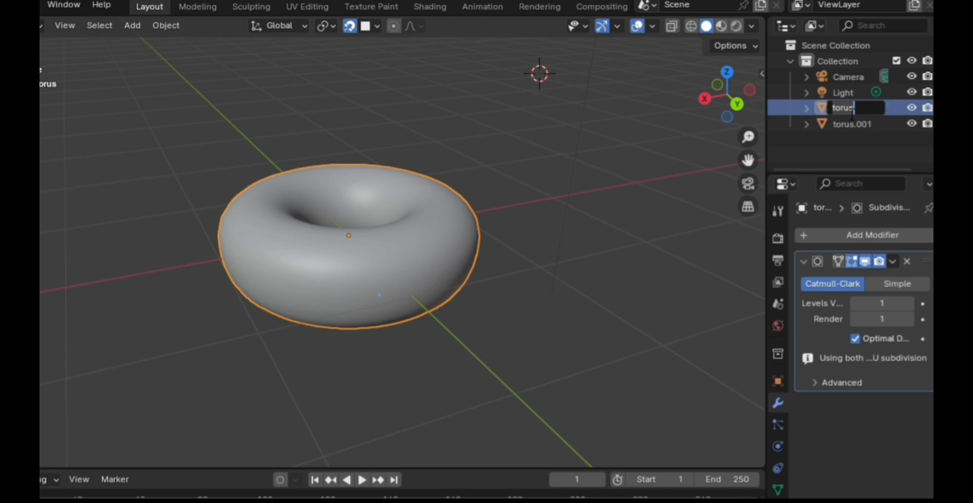
{"action": "type", "text": "donut"}
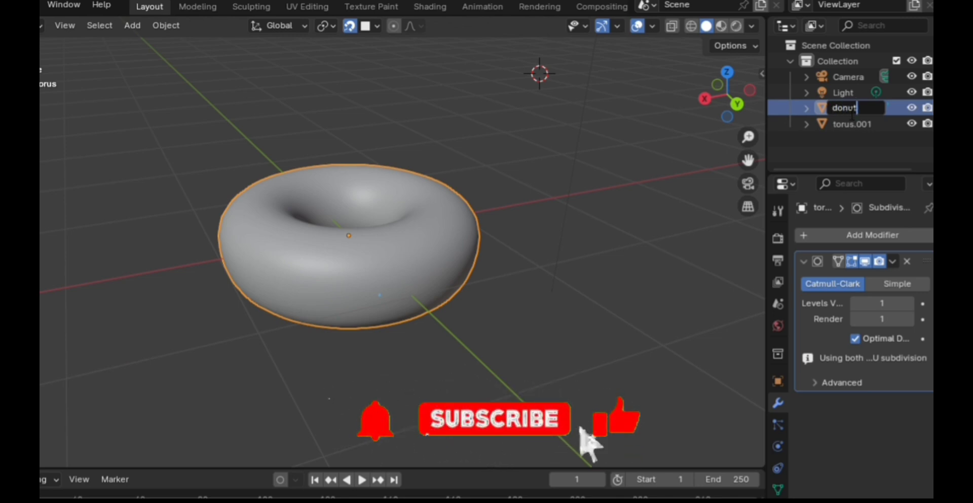
{"action": "key", "text": "Return"}
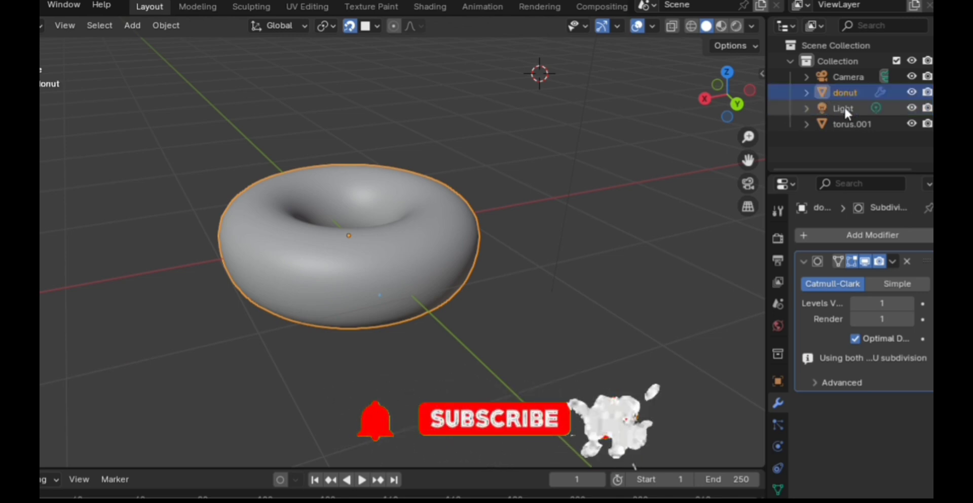
- Rename the duplicated torus object as icing
{"action": "left_click", "coordinate": [869, 127]}
{"action": "double_click", "coordinate": [869, 126]}
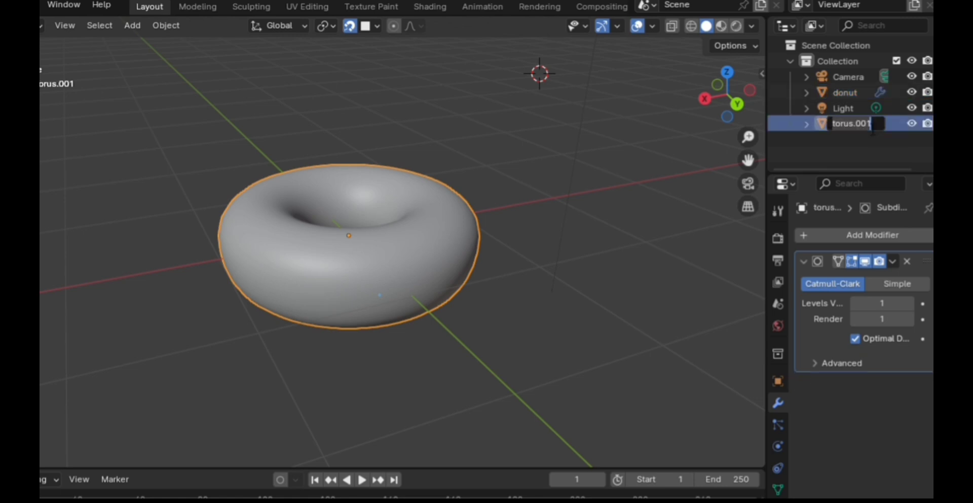
{"action": "type", "text": "icing"}
{"action": "key", "text": "Return"}
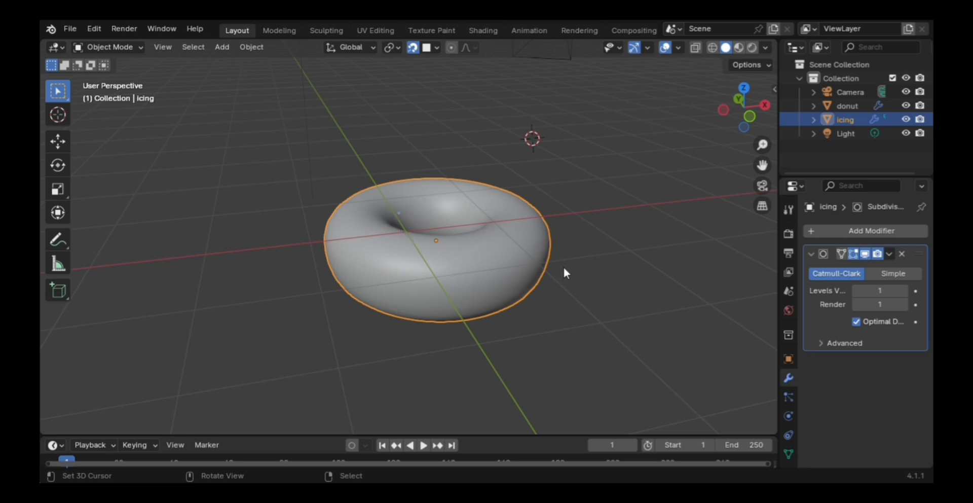
- Select the donut object in the viewport and enter Edit Mode on it
{"action": "left_click", "coordinate": [489, 239]}
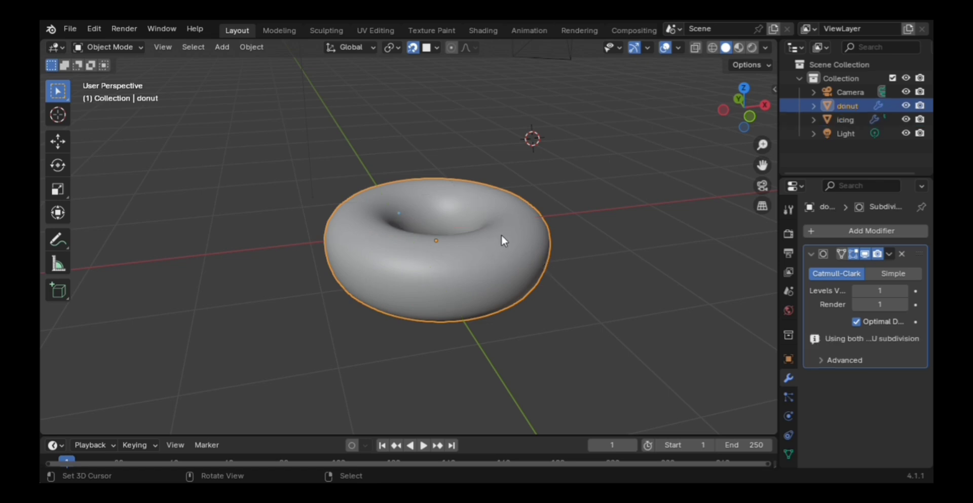
{"action": "key", "text": "Tab"}
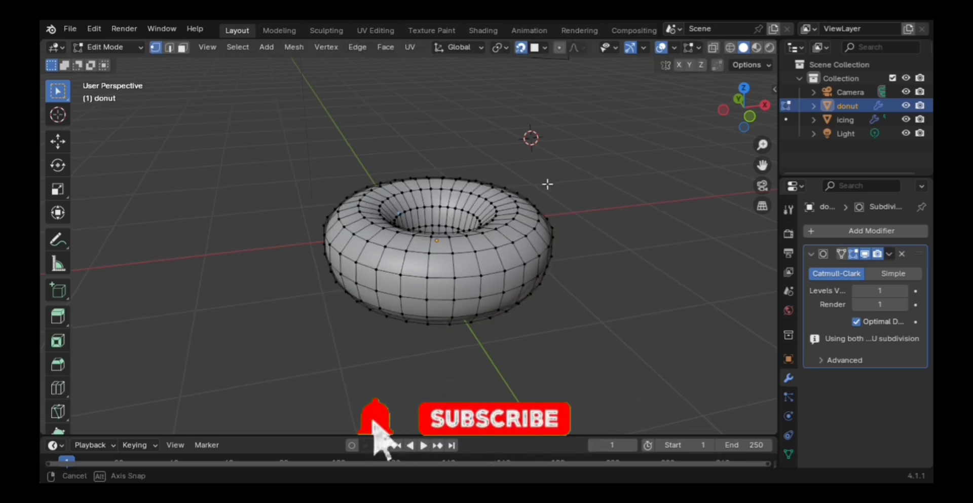
{"action": "middle_click_drag", "start_coordinate": [548, 183], "coordinate": [548, 154]}
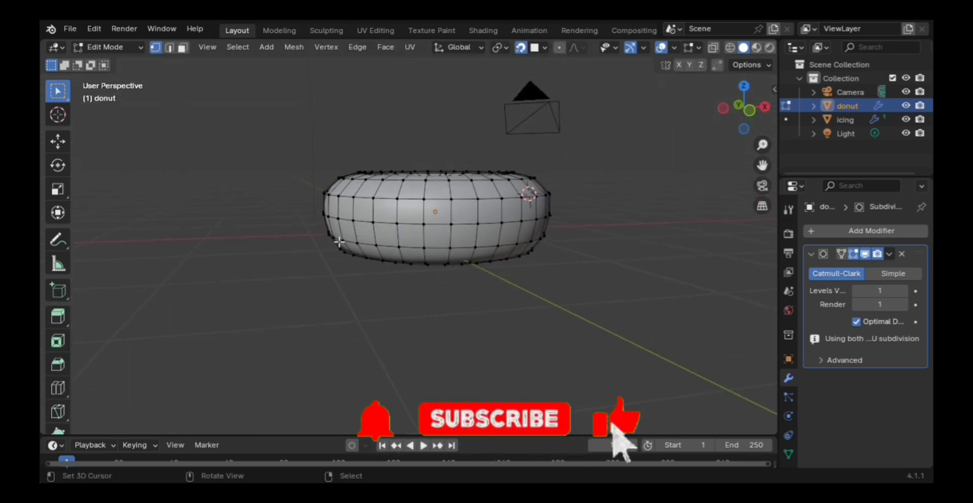
{"action": "key", "text": "b"}
{"action": "left_click_drag", "start_coordinate": [291, 216], "coordinate": [572, 274]}
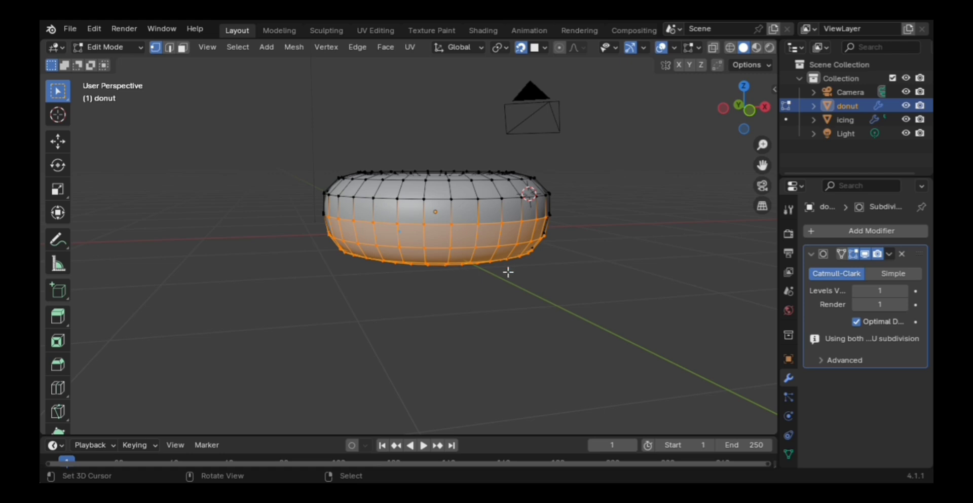
{"action": "mouse_move", "coordinate": [596, 225]}
{"action": "middle_mouse_down"}
{"action": "mouse_move", "coordinate": [449, 242]}
{"action": "mouse_move", "coordinate": [603, 228]}
{"action": "middle_mouse_up"}
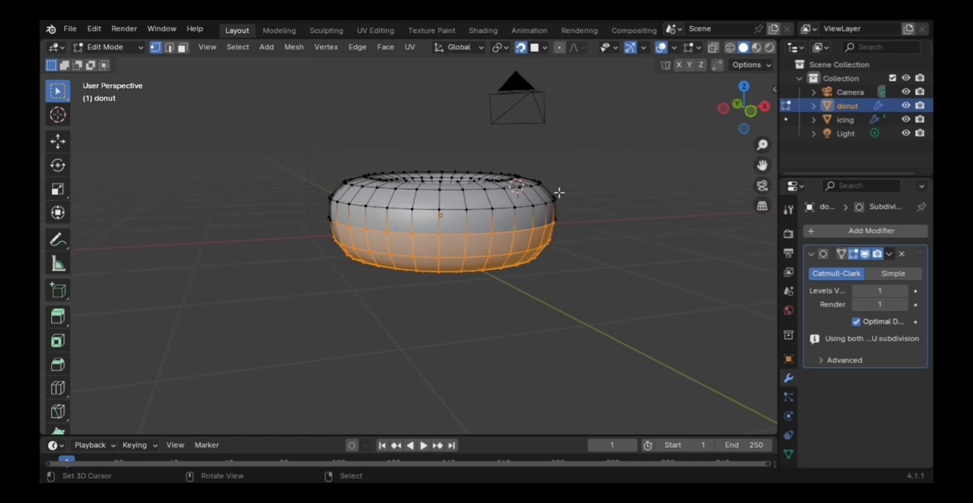
{"action": "left_click", "coordinate": [623, 171]}
- Turn on X-ray display so that vertices on the far side of the mesh can also be selected
{"action": "left_click", "coordinate": [717, 65]}
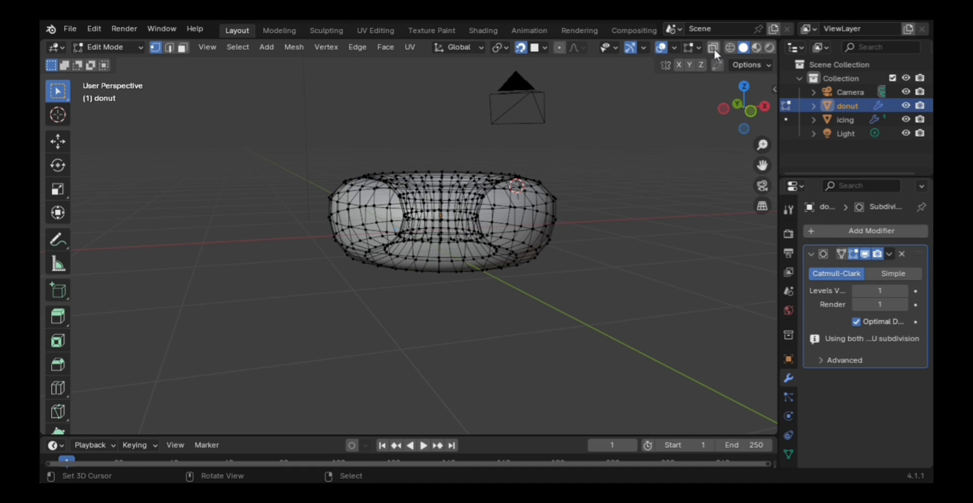
{"action": "left_click", "coordinate": [714, 48]}
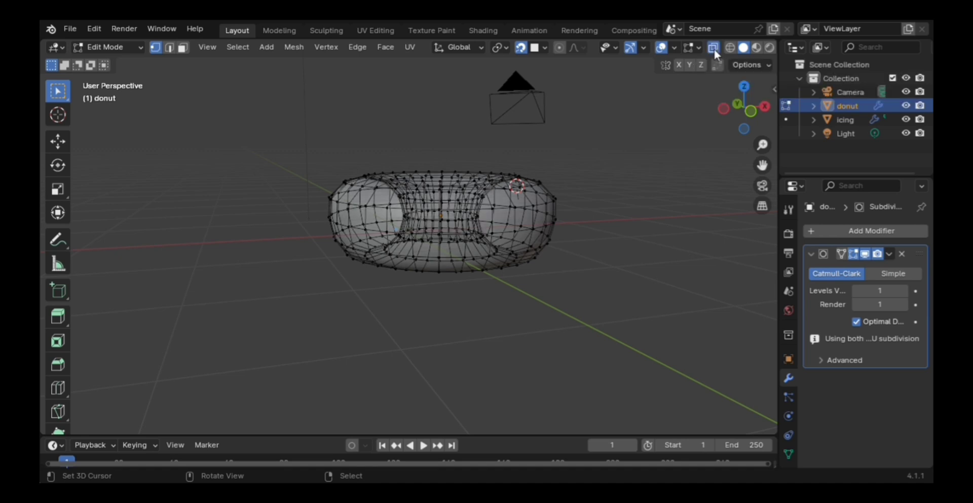
{"action": "scroll", "coordinate": [546, 170], "scroll_direction": "up", "scroll_amount": 2}
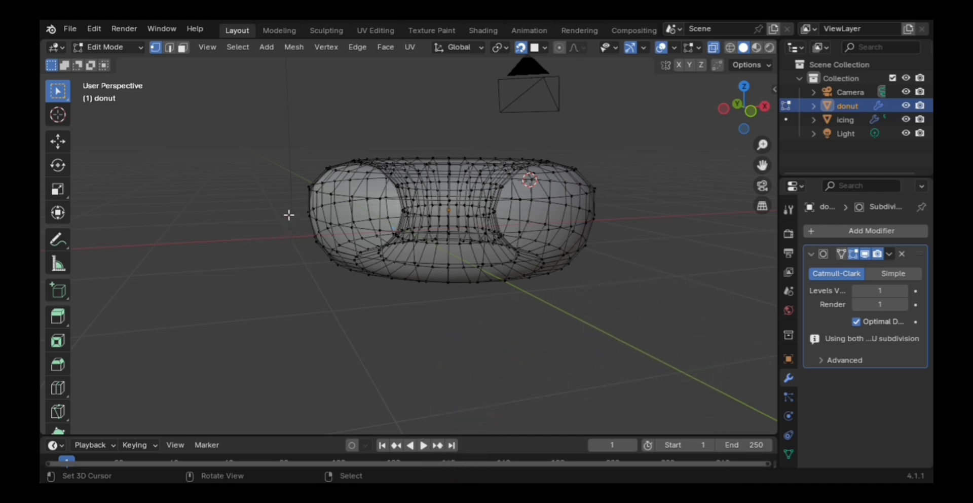
{"action": "left_click_drag", "start_coordinate": [283, 210], "coordinate": [618, 307]}
{"action": "middle_click_drag", "start_coordinate": [624, 231], "coordinate": [615, 206]}
{"action": "left_click", "coordinate": [615, 205]}
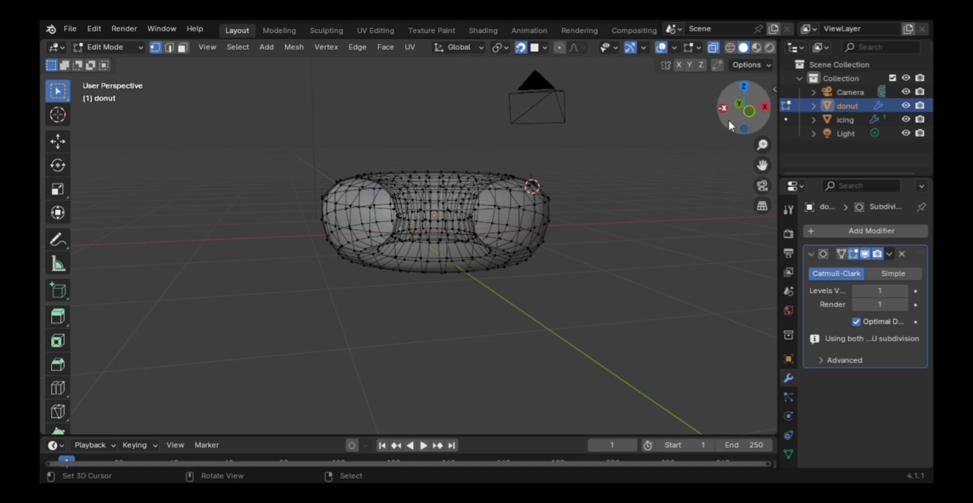
- From the right orthographic view, select all vertices of the donut mesh below its middle and delete them
{"action": "left_click", "coordinate": [765, 107]}
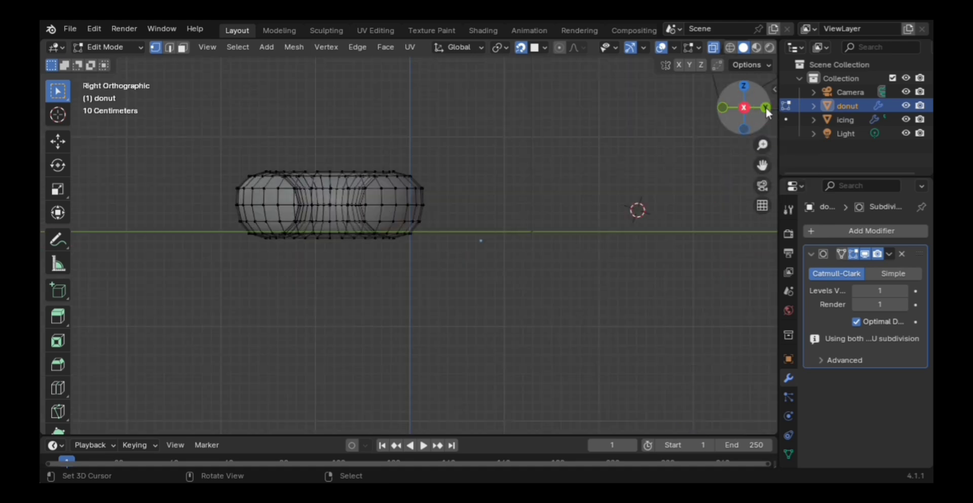
{"action": "middle_click_drag", "start_coordinate": [387, 155], "coordinate": [462, 168]}
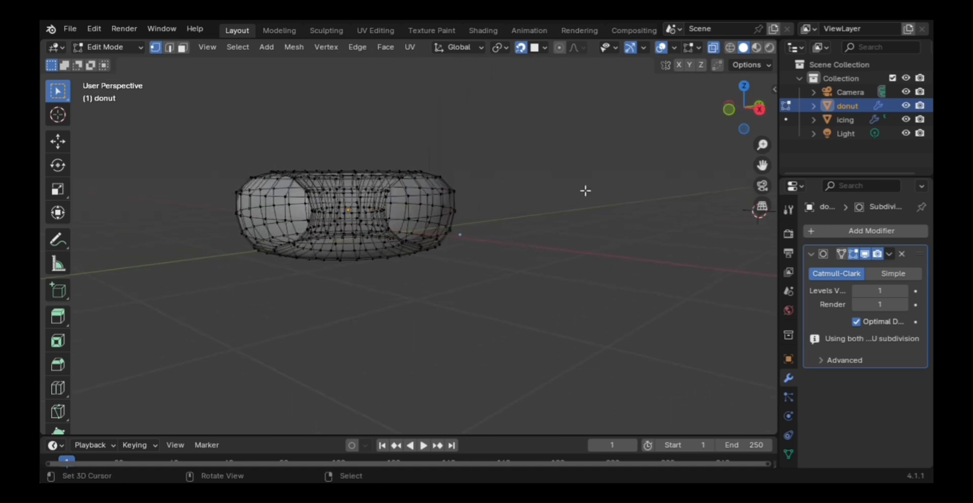
{"action": "left_click", "coordinate": [755, 109]}
{"action": "scroll", "coordinate": [226, 189], "scroll_direction": "up", "scroll_amount": 1}
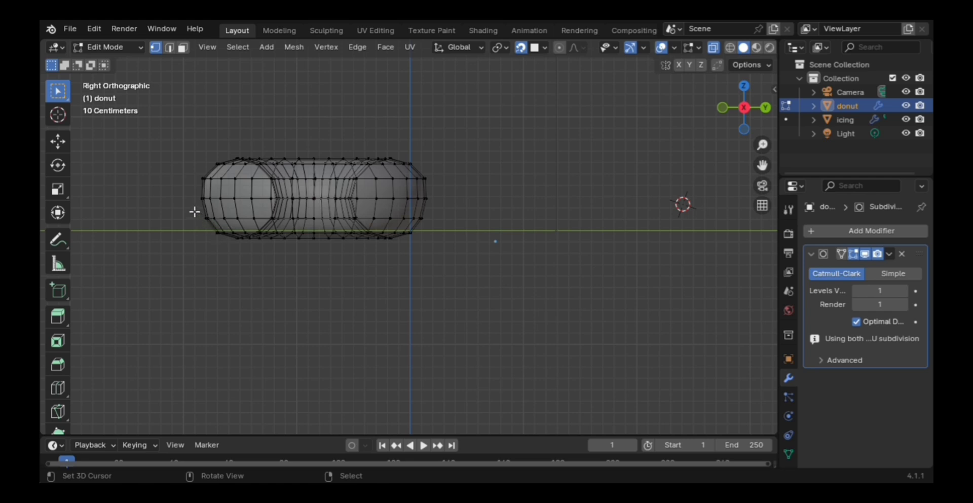
{"action": "left_click_drag", "start_coordinate": [192, 214], "coordinate": [445, 252]}
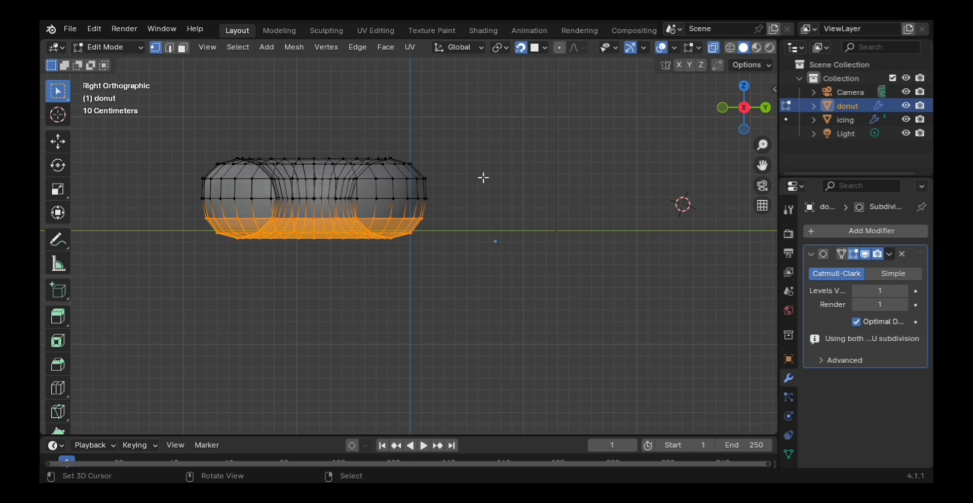
{"action": "middle_click_drag", "start_coordinate": [482, 176], "coordinate": [531, 192]}
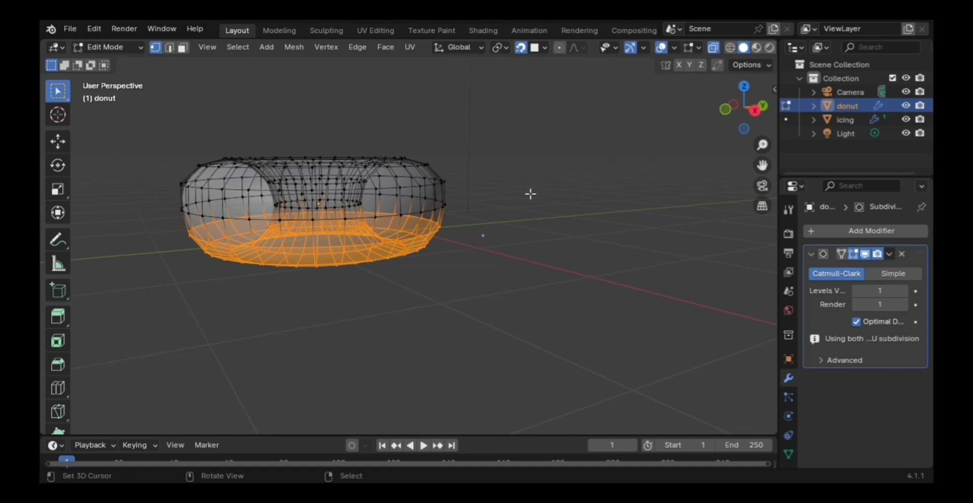
{"action": "key", "text": "x"}
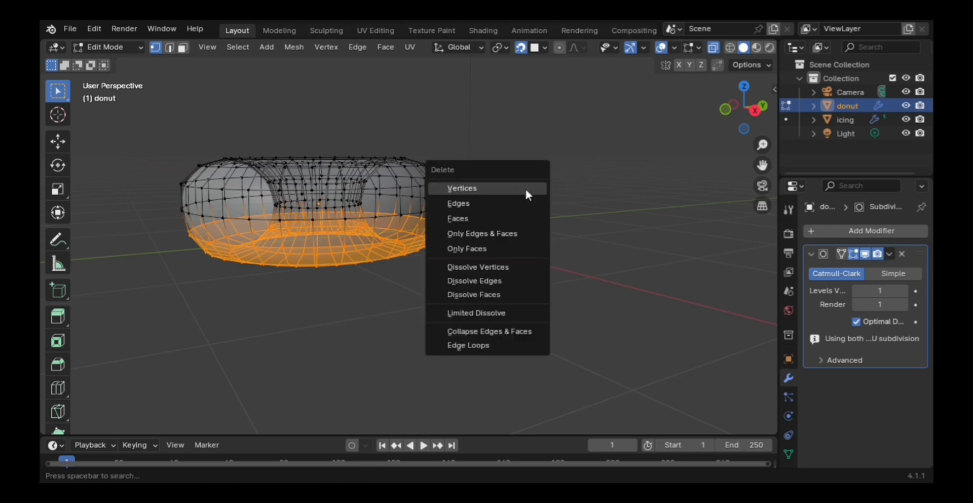
{"action": "left_click", "coordinate": [479, 187]}
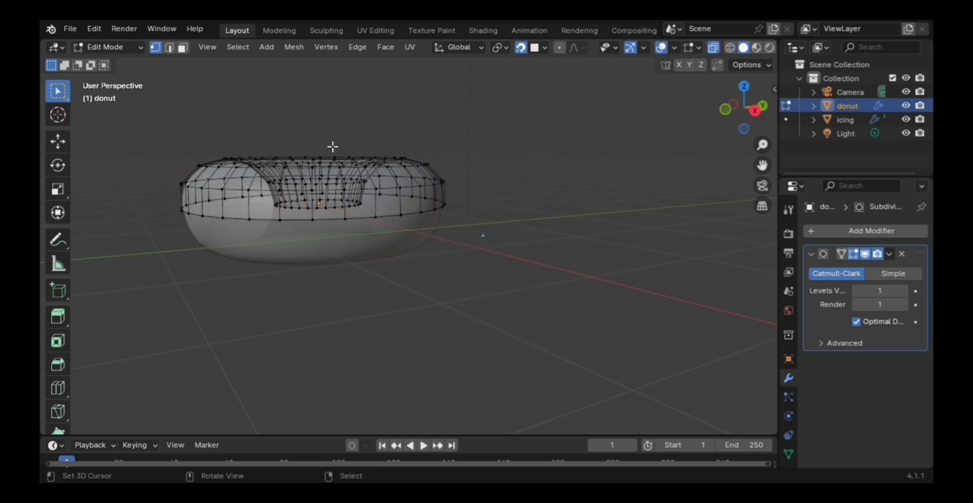
- Return to Object Mode and turn off X-ray display
{"action": "key", "text": "Tab"}
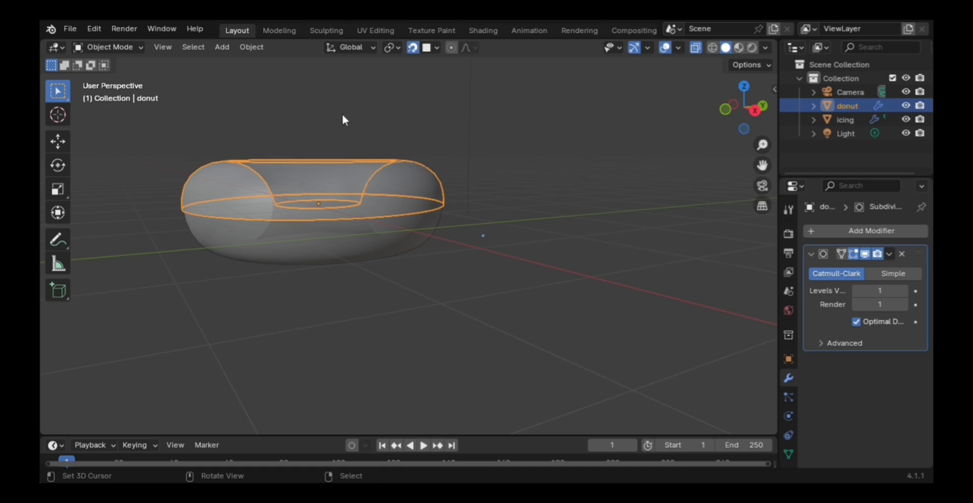
{"action": "middle_click_drag", "start_coordinate": [342, 120], "coordinate": [343, 142]}
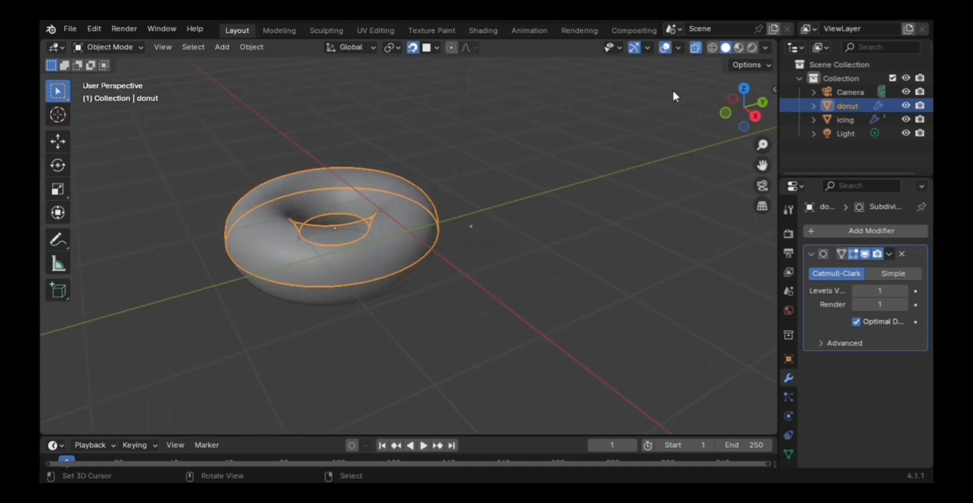
{"action": "left_click", "coordinate": [694, 48]}
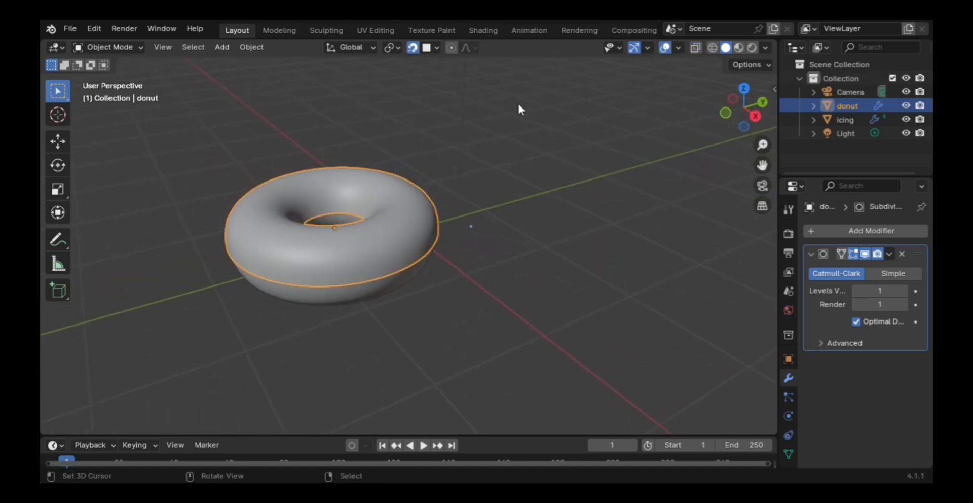
{"action": "middle_click_drag", "start_coordinate": [500, 107], "coordinate": [482, 154]}
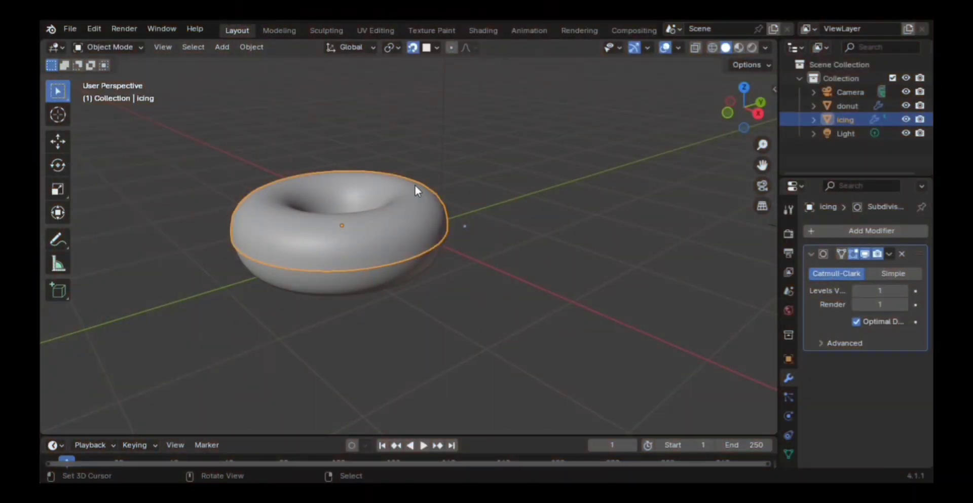
- Compare the full donut with the cut upper shell by selecting each, leaving the icing shell selected
{"action": "middle_click_drag", "start_coordinate": [390, 158], "coordinate": [411, 158]}
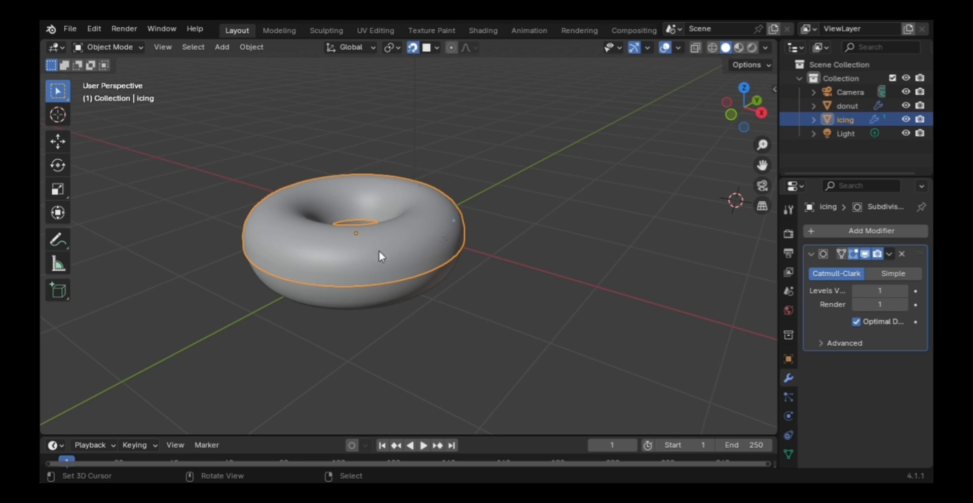
{"action": "left_click", "coordinate": [376, 298]}
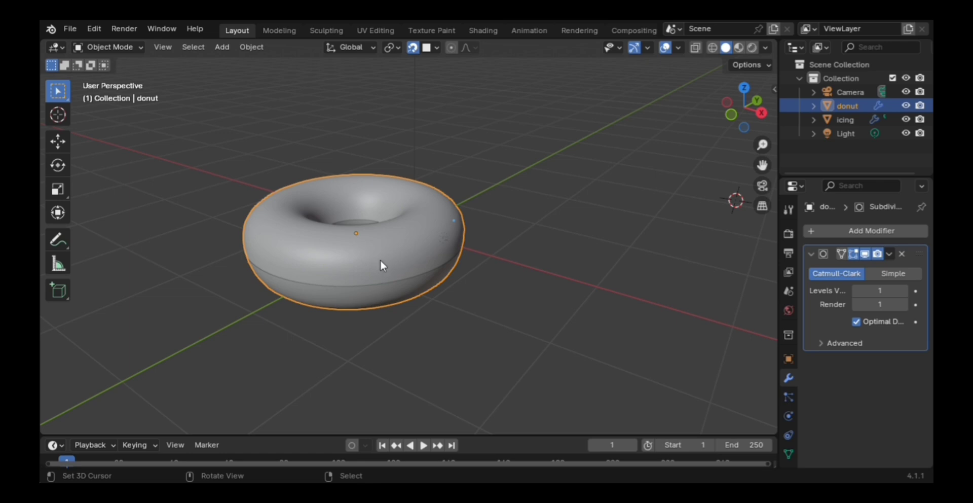
{"action": "left_click", "coordinate": [392, 249]}
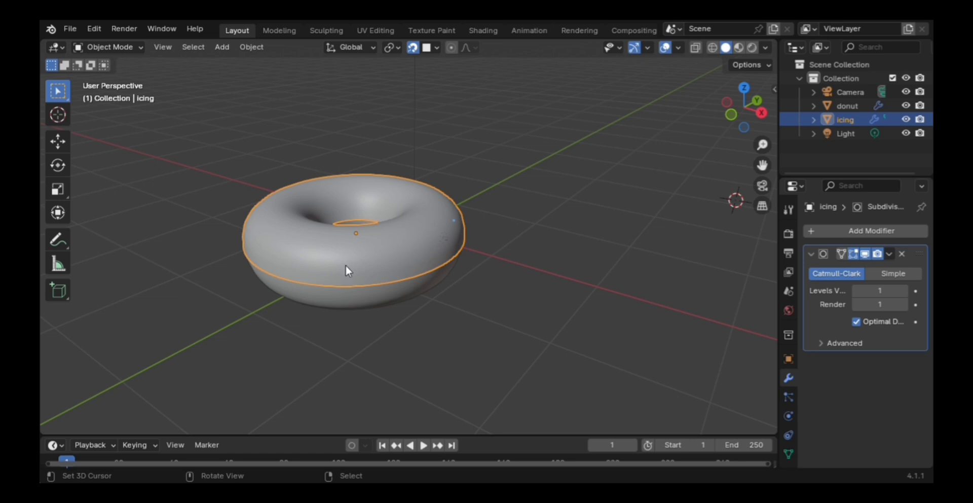
{"action": "middle_click_drag", "start_coordinate": [355, 265], "coordinate": [386, 257]}
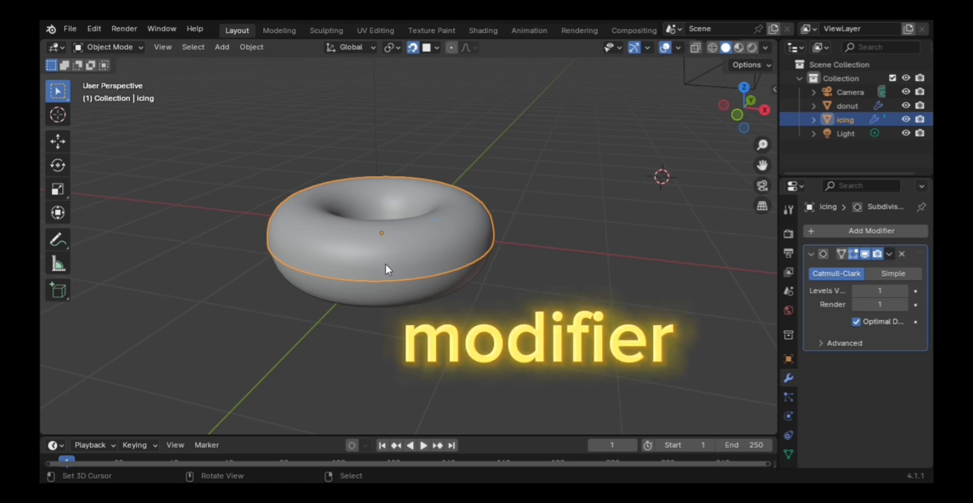
{"action": "left_click", "coordinate": [810, 254]}
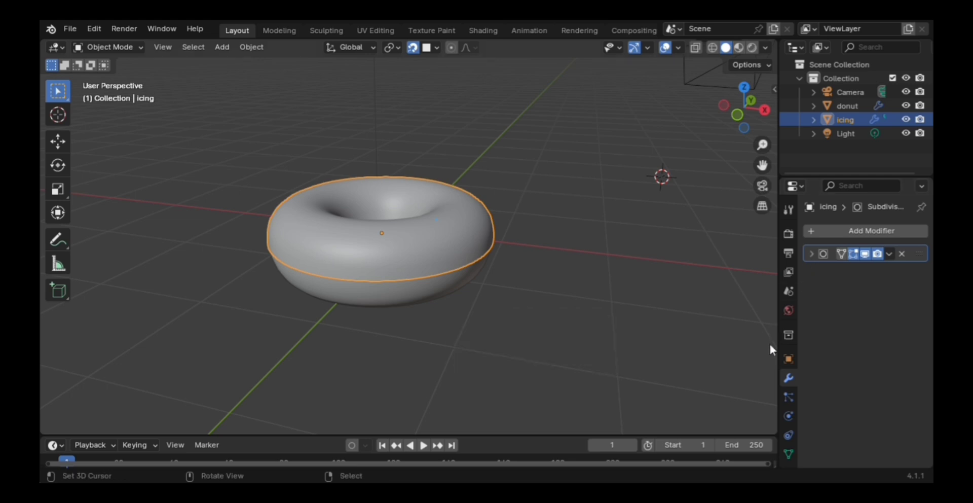
{"action": "left_click", "coordinate": [812, 255]}
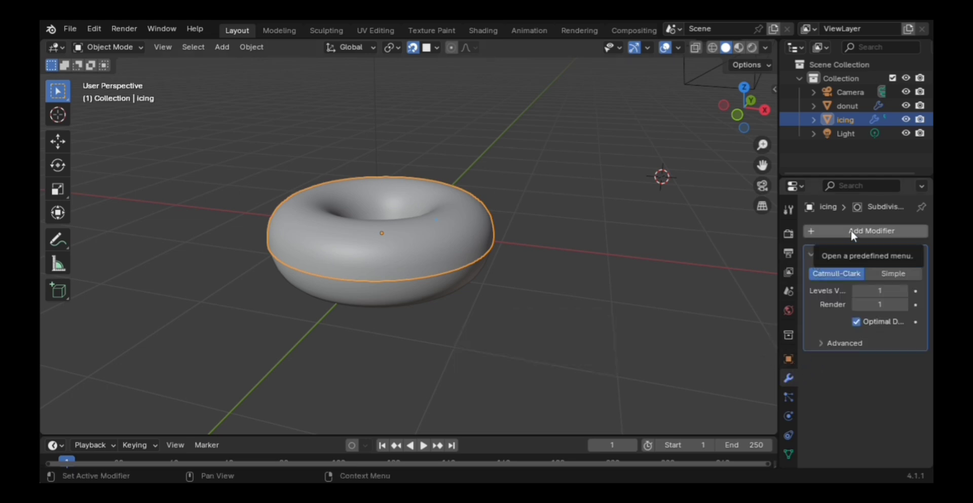
- Add a Solidify modifier to the icing shell
{"action": "left_click", "coordinate": [391, 297]}
{"action": "left_click", "coordinate": [438, 254]}
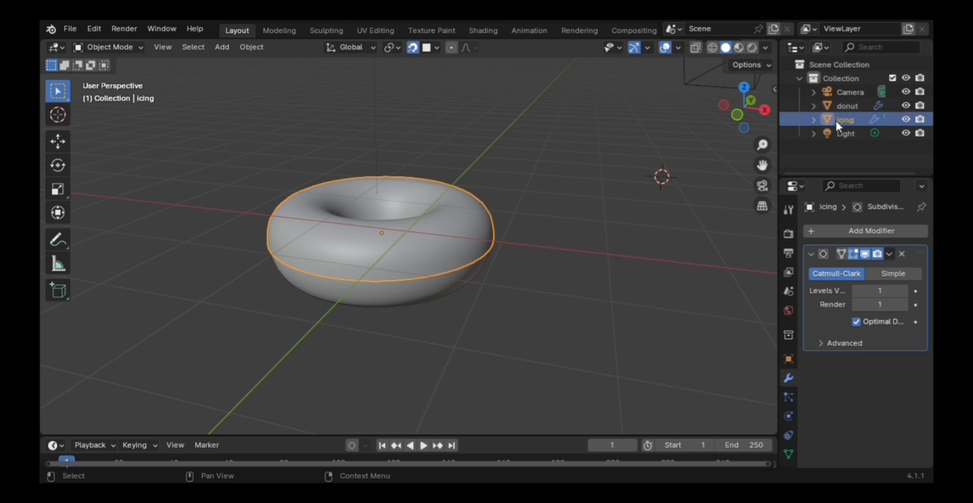
{"action": "left_click", "coordinate": [854, 230]}
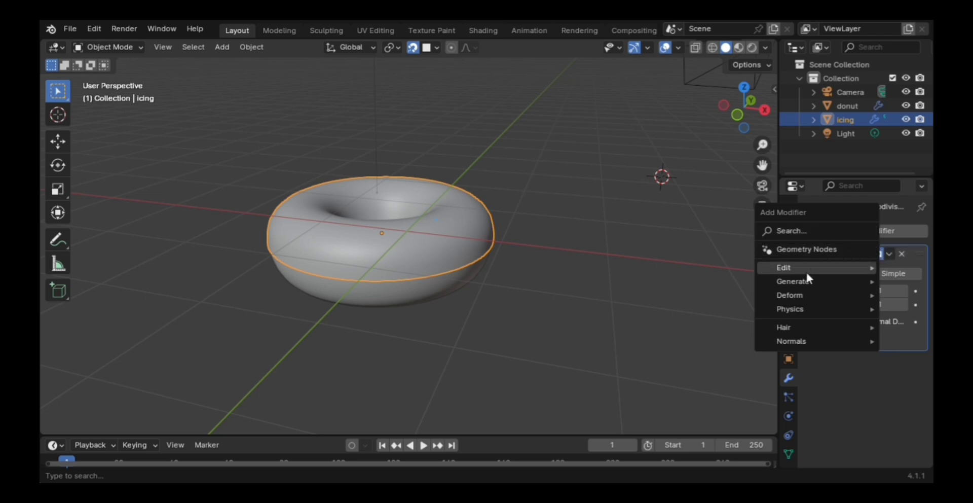
{"action": "mouse_move", "coordinate": [807, 286]}
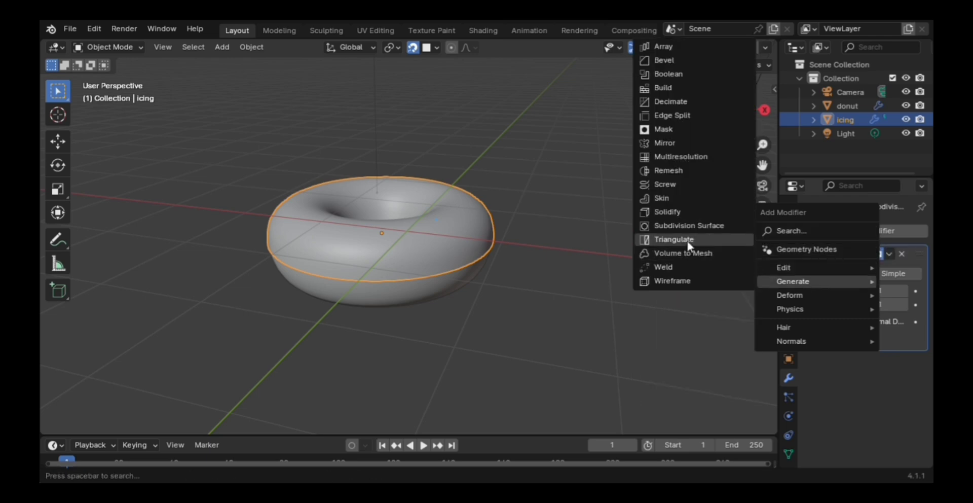
{"action": "left_click", "coordinate": [668, 211]}
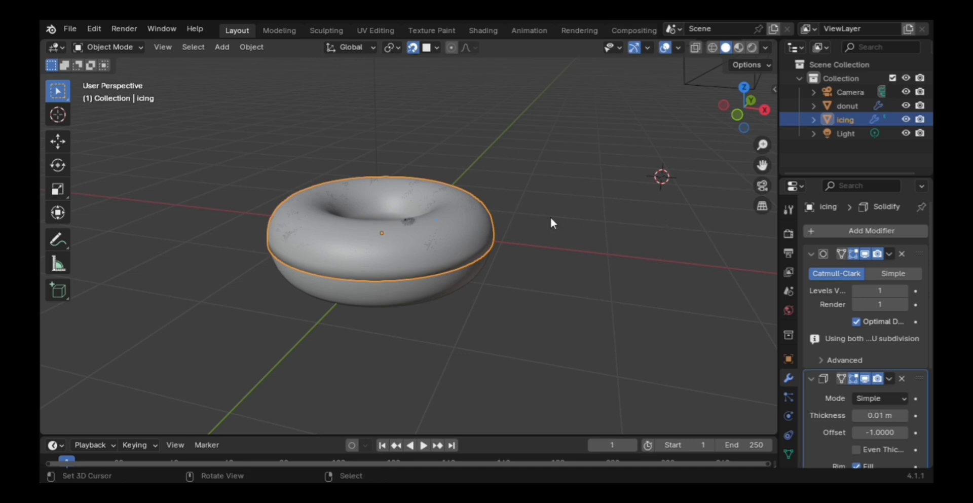
{"action": "middle_click_drag", "start_coordinate": [485, 185], "coordinate": [507, 190]}
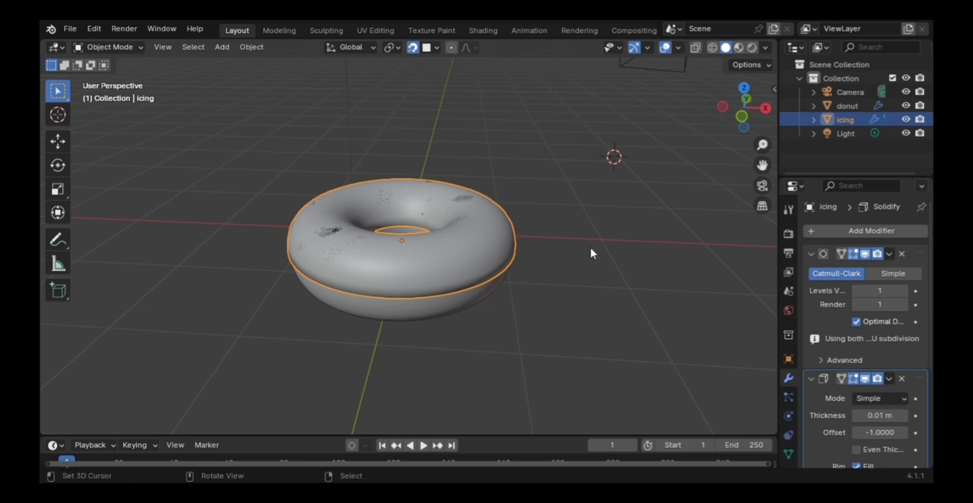
- Collapse the subdivision modifier's settings and set the Solidify offset to 1 so the icing thickens outward
{"action": "left_click", "coordinate": [811, 253]}
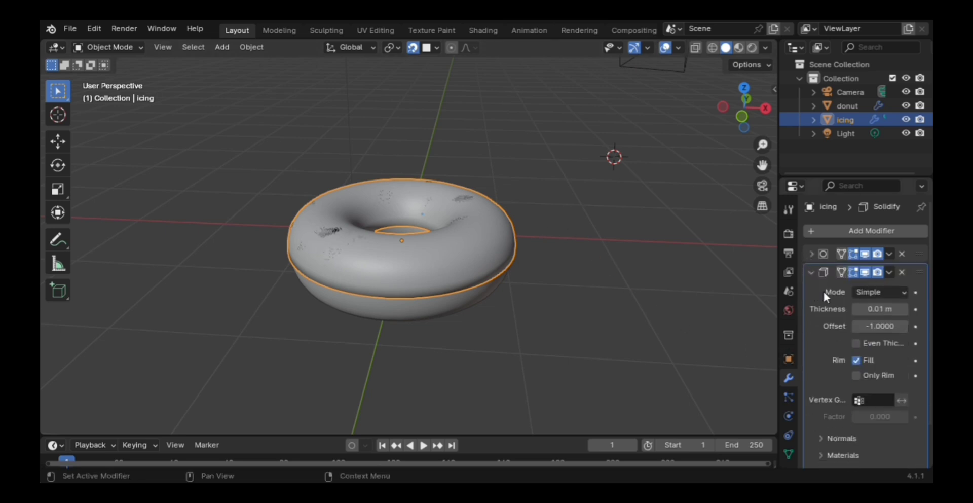
{"action": "scroll", "coordinate": [822, 292], "scroll_direction": "down", "scroll_amount": 3}
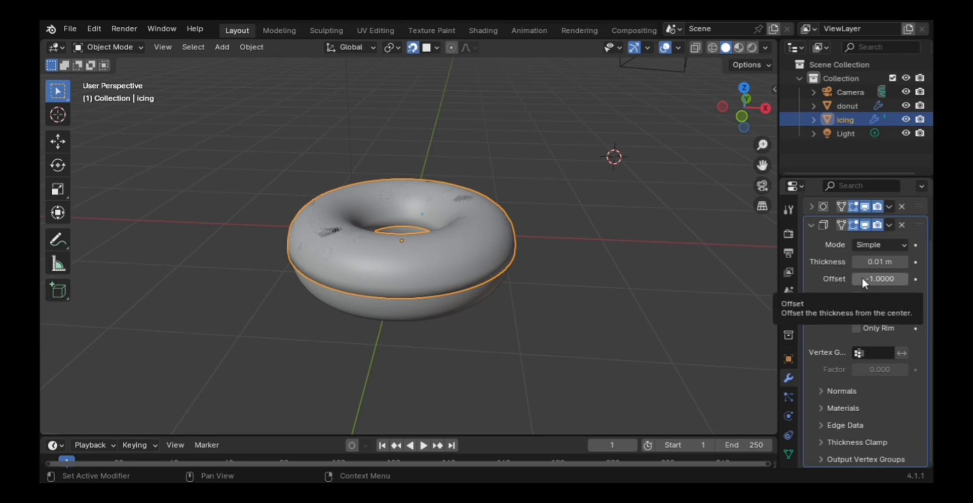
{"action": "left_click_drag", "start_coordinate": [861, 275], "coordinate": [913, 276]}
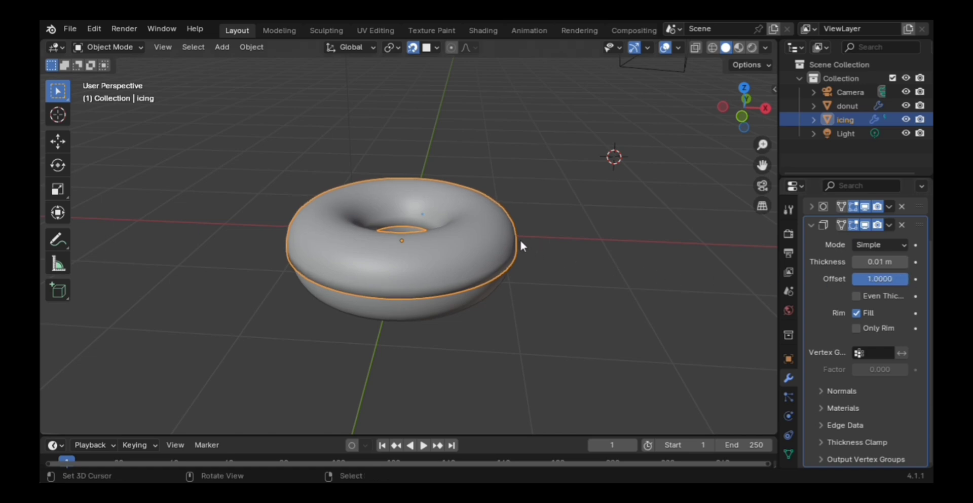
{"action": "scroll", "coordinate": [519, 239], "scroll_direction": "up", "scroll_amount": 2}
{"action": "scroll", "coordinate": [519, 239], "scroll_direction": "down", "scroll_amount": 1}
{"action": "mouse_move", "coordinate": [518, 237]}
{"action": "middle_mouse_down"}
{"action": "mouse_move", "coordinate": [578, 239]}
{"action": "mouse_move", "coordinate": [512, 235]}
{"action": "mouse_move", "coordinate": [521, 239]}
{"action": "middle_mouse_up"}
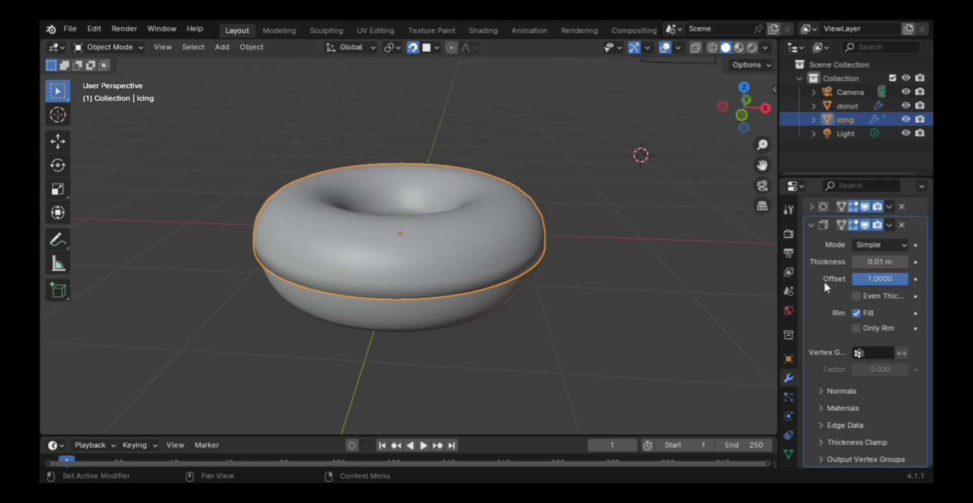
- Increase the icing's Solidify thickness to 0.05 m
{"action": "left_click", "coordinate": [904, 262]}
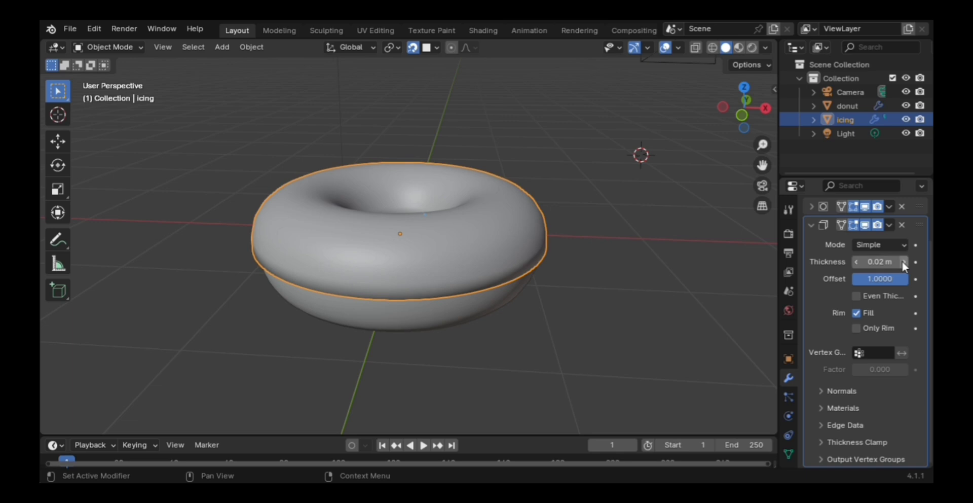
{"action": "left_click", "coordinate": [904, 262]}
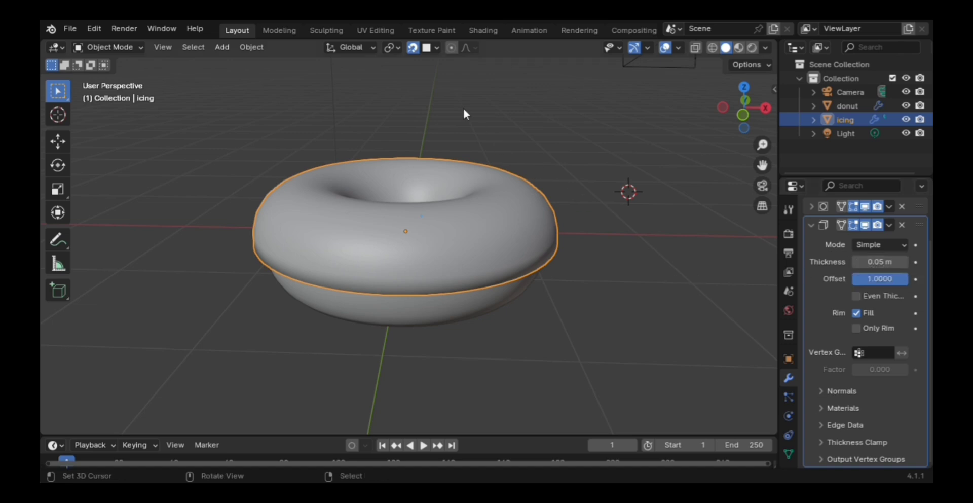
{"action": "scroll", "coordinate": [463, 109], "scroll_direction": "down", "scroll_amount": 2}
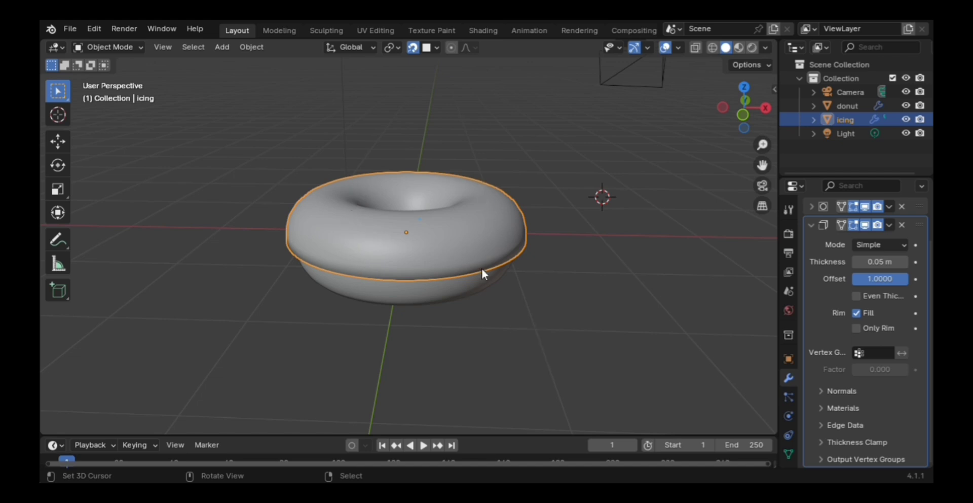
{"action": "mouse_move", "coordinate": [483, 269]}
{"action": "middle_mouse_down"}
{"action": "mouse_move", "coordinate": [449, 261]}
{"action": "mouse_move", "coordinate": [483, 259]}
{"action": "middle_mouse_up"}
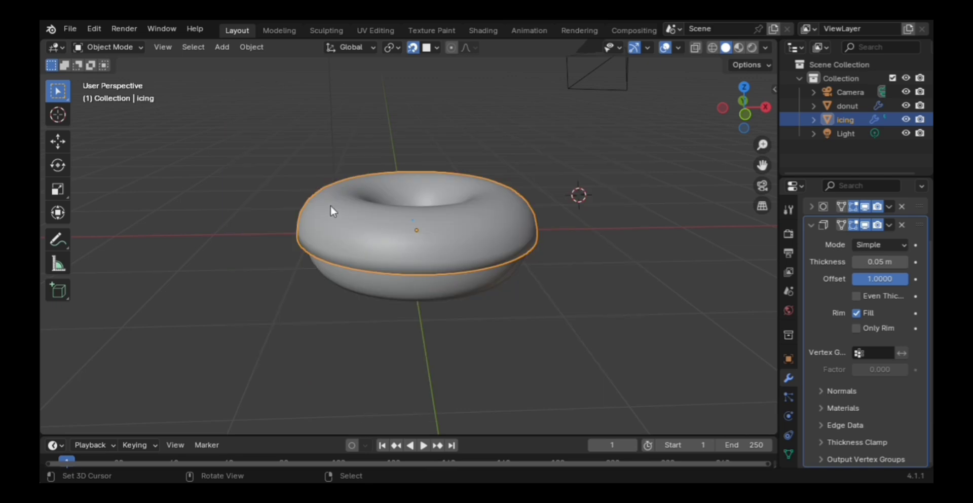
- Compare the icing with the Solidify effect hidden and shown in the viewport, leaving it shown in Object Mode
{"action": "key", "text": "Tab"}
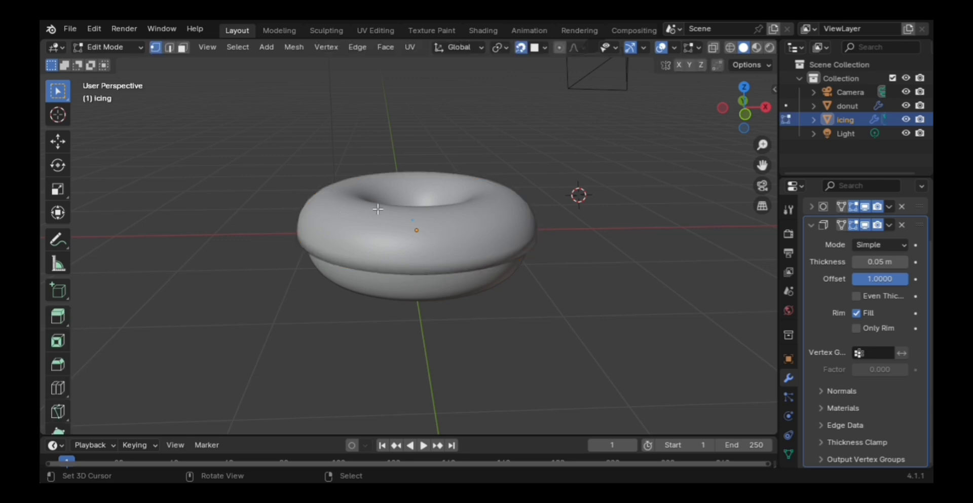
{"action": "scroll", "coordinate": [378, 208], "scroll_direction": "up", "scroll_amount": 3}
{"action": "scroll", "coordinate": [377, 209], "scroll_direction": "down", "scroll_amount": 2}
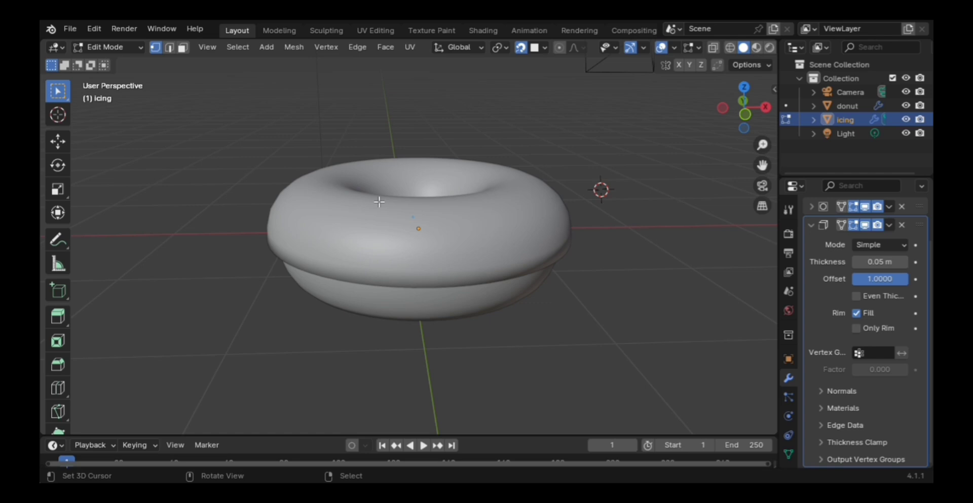
{"action": "key", "text": "Tab"}
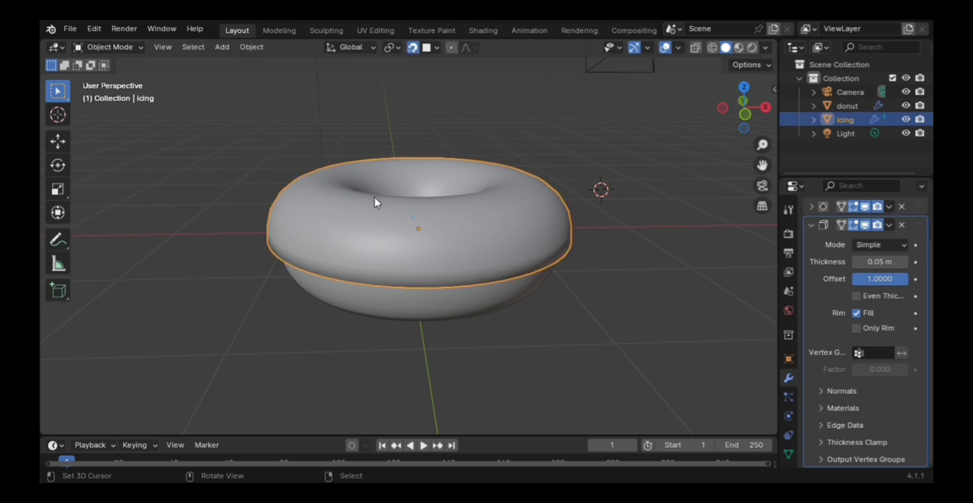
{"action": "left_click", "coordinate": [866, 225]}
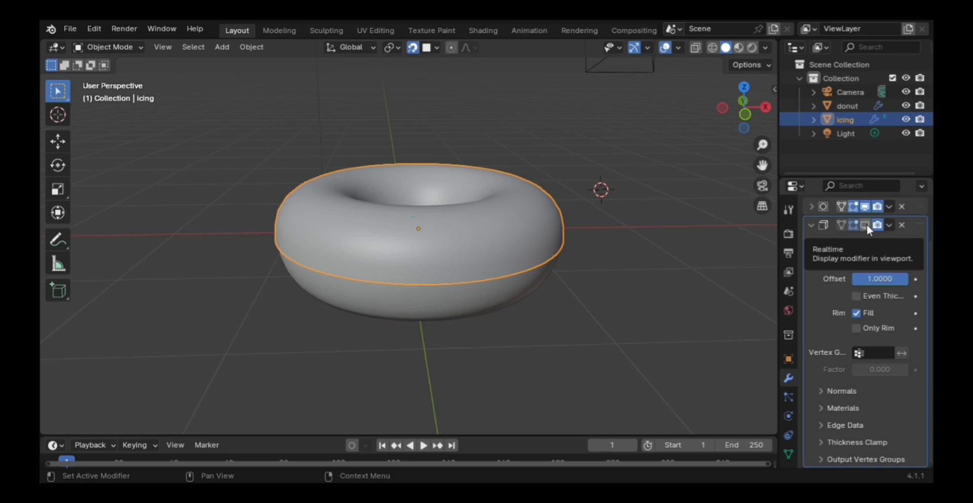
{"action": "left_click", "coordinate": [866, 225]}
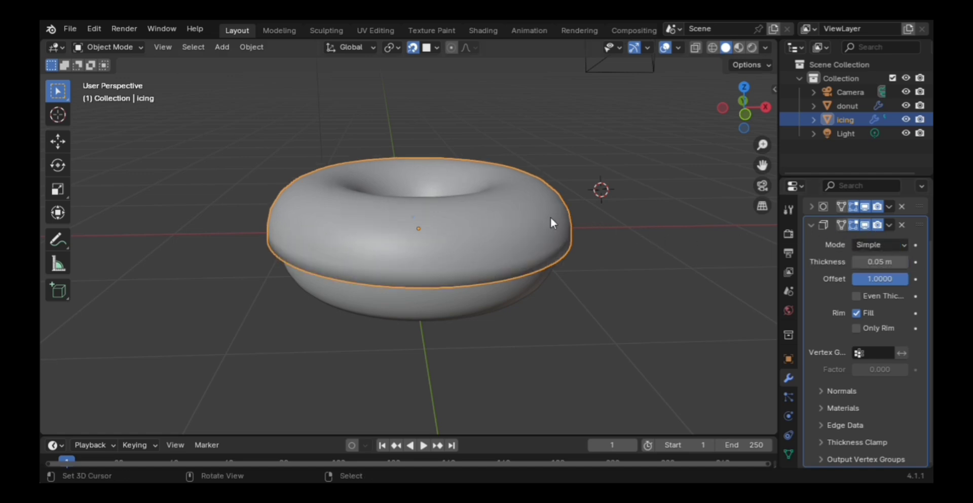
- Enter Edit Mode on the icing and turn off the Solidify modifier's display in Edit Mode
{"action": "key", "text": "Tab"}
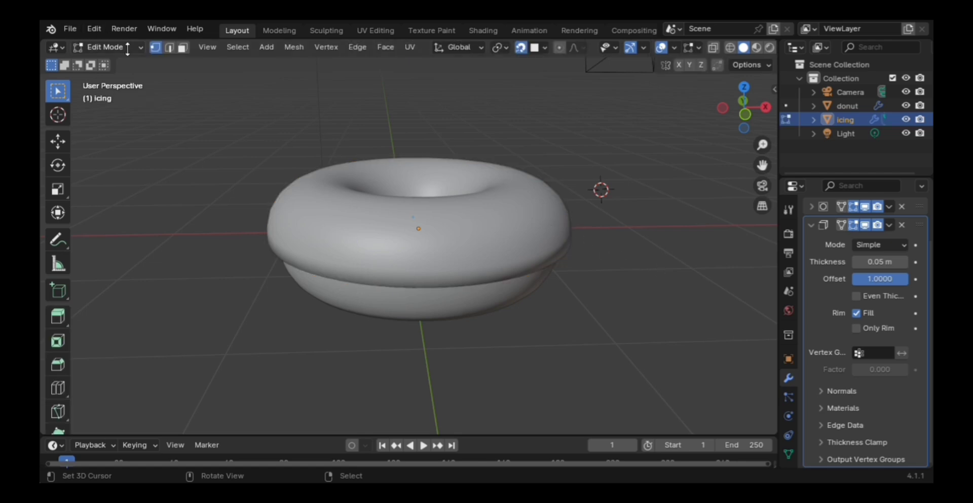
{"action": "left_click", "coordinate": [854, 227]}
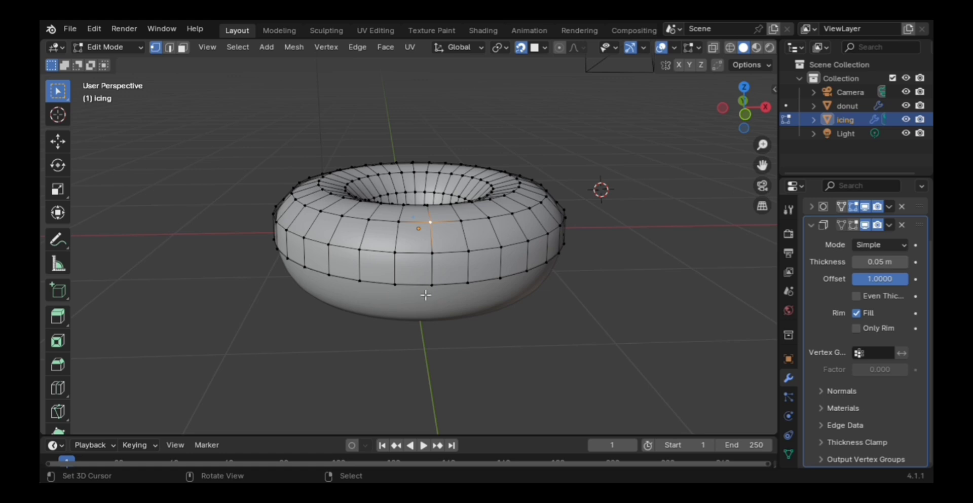
{"action": "scroll", "coordinate": [426, 299], "scroll_direction": "up", "scroll_amount": 1}
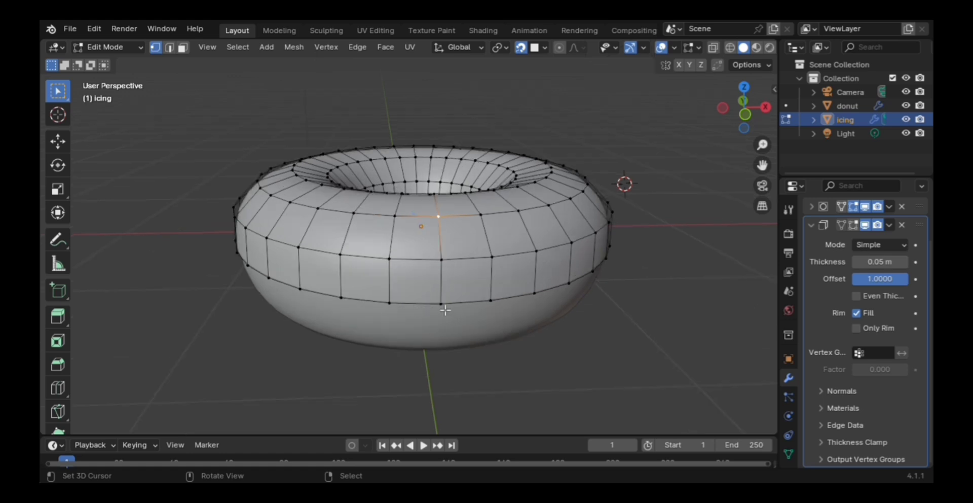
- With snapping off and proportional editing on, pull a vertex of the icing's lower rim down into a drip and return to Object Mode
{"action": "left_click", "coordinate": [445, 310]}
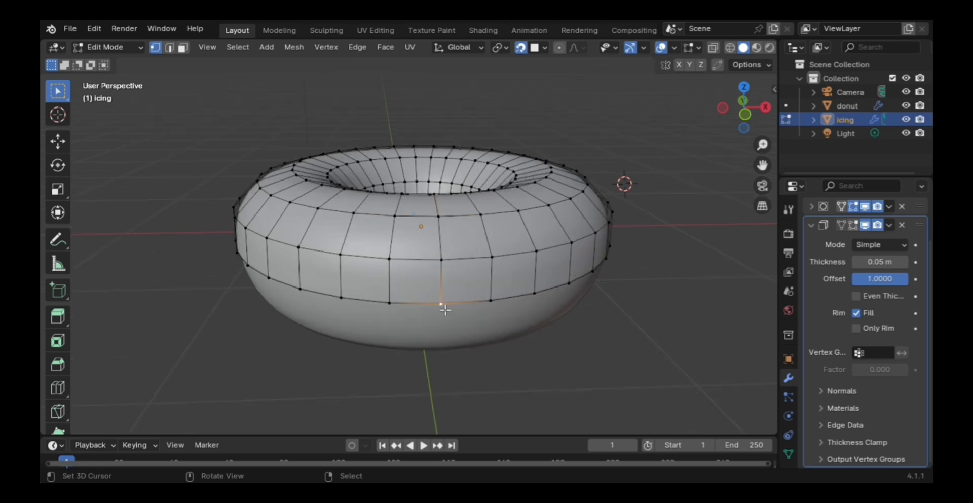
{"action": "key", "text": "g"}
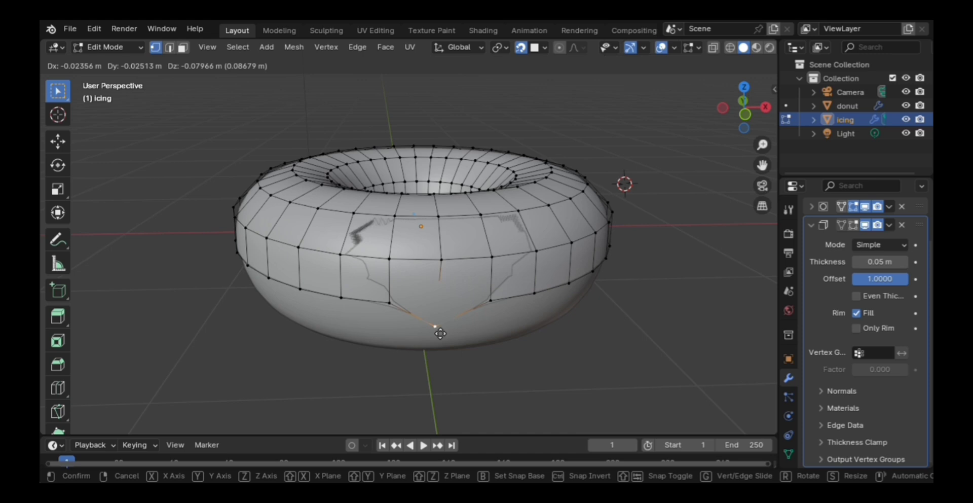
{"action": "right_click", "coordinate": [440, 333]}
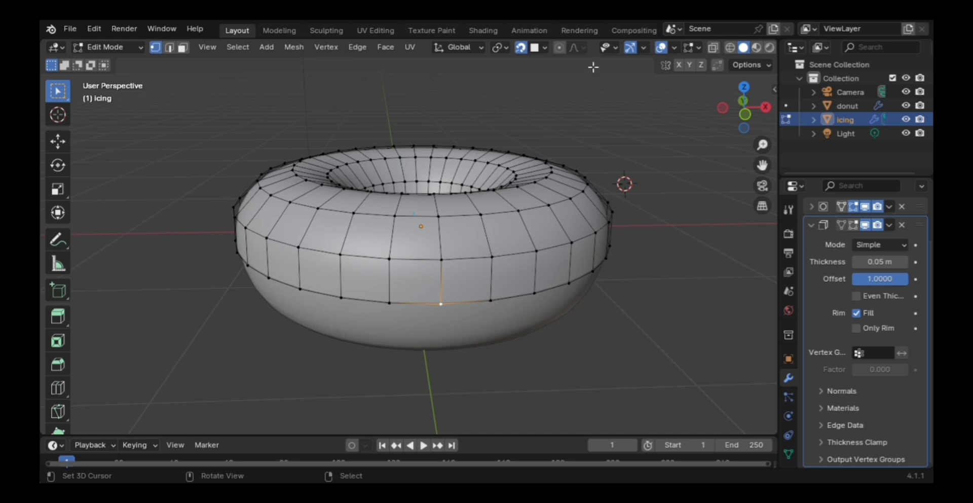
{"action": "left_click", "coordinate": [560, 47]}
{"action": "key", "text": "g"}
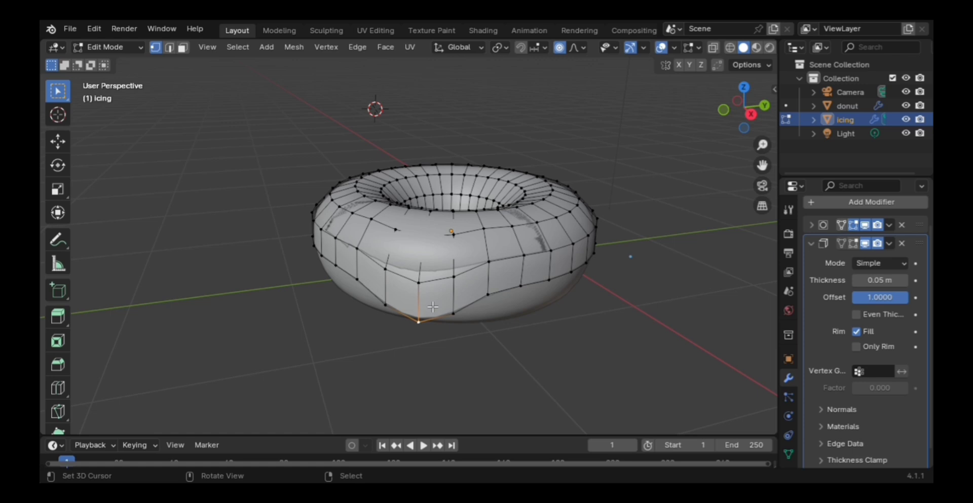
{"action": "key", "text": "Tab"}
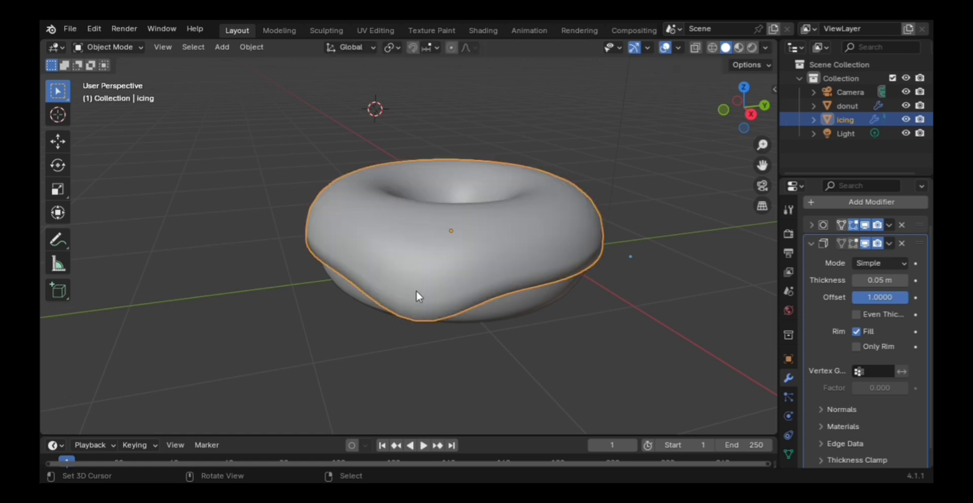
- Examine from the side and up close how well the icing drip follows the donut's surface
{"action": "middle_click_drag", "start_coordinate": [407, 266], "coordinate": [379, 230]}
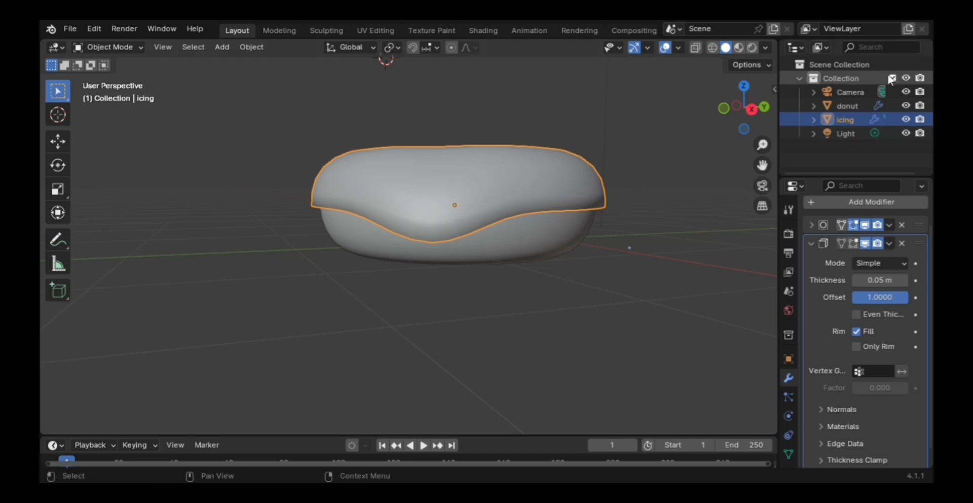
{"action": "left_click_drag", "start_coordinate": [764, 112], "coordinate": [735, 112]}
{"action": "scroll", "coordinate": [229, 257], "scroll_direction": "up", "scroll_amount": 3}
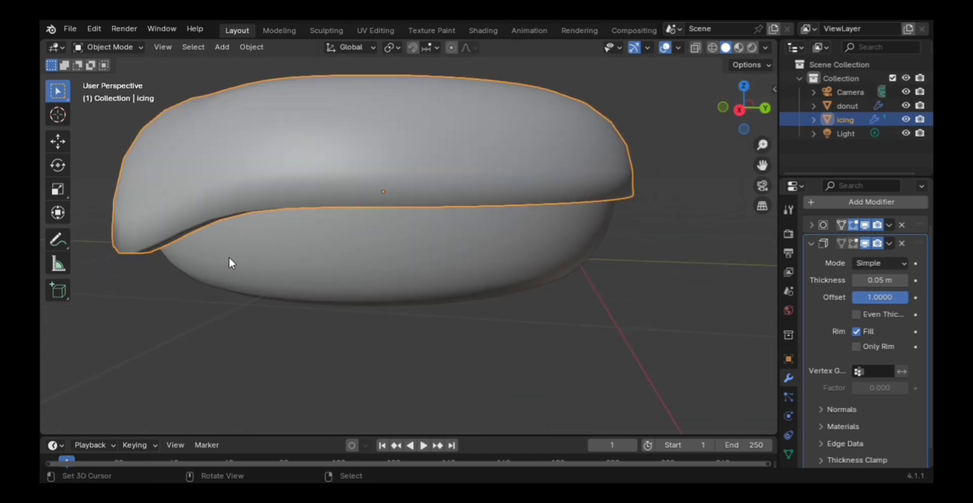
{"action": "middle_click_drag", "start_coordinate": [229, 257], "coordinate": [235, 251]}
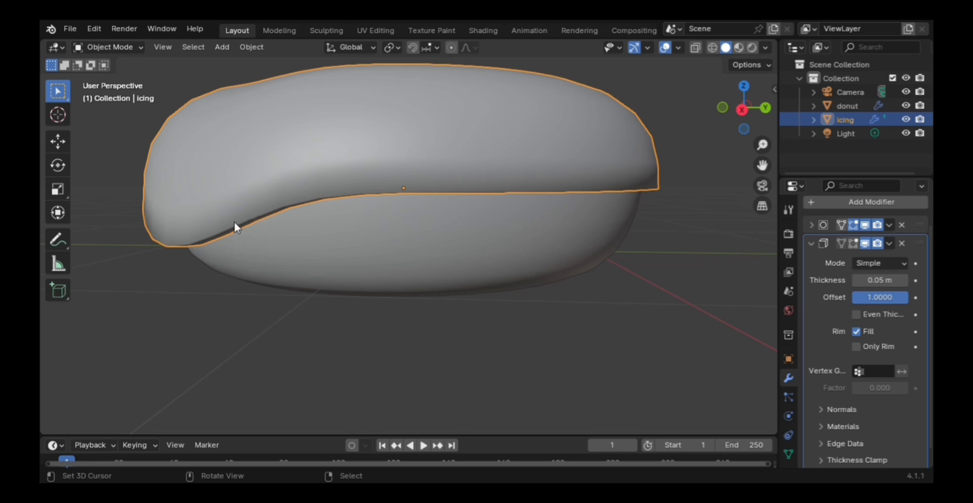
{"action": "scroll", "coordinate": [173, 249], "scroll_direction": "up", "scroll_amount": 2}
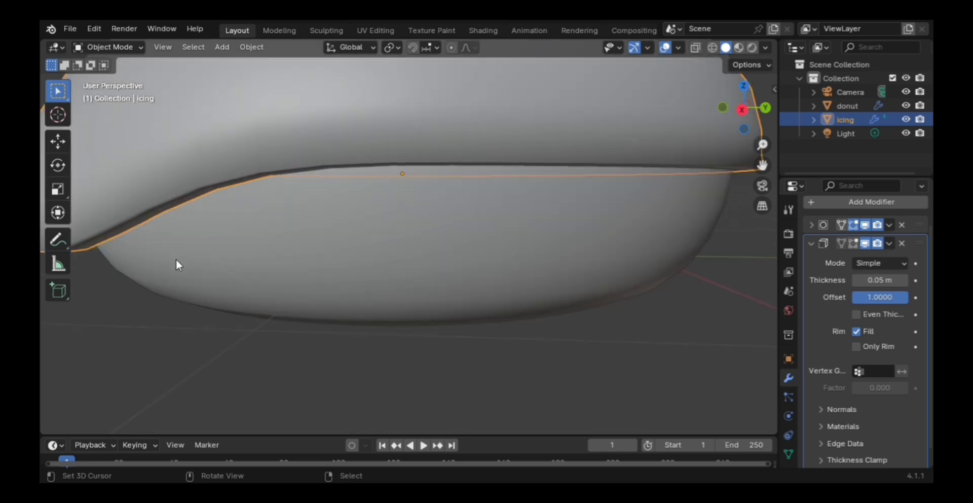
{"action": "middle_click_drag", "start_coordinate": [176, 259], "coordinate": [201, 272]}
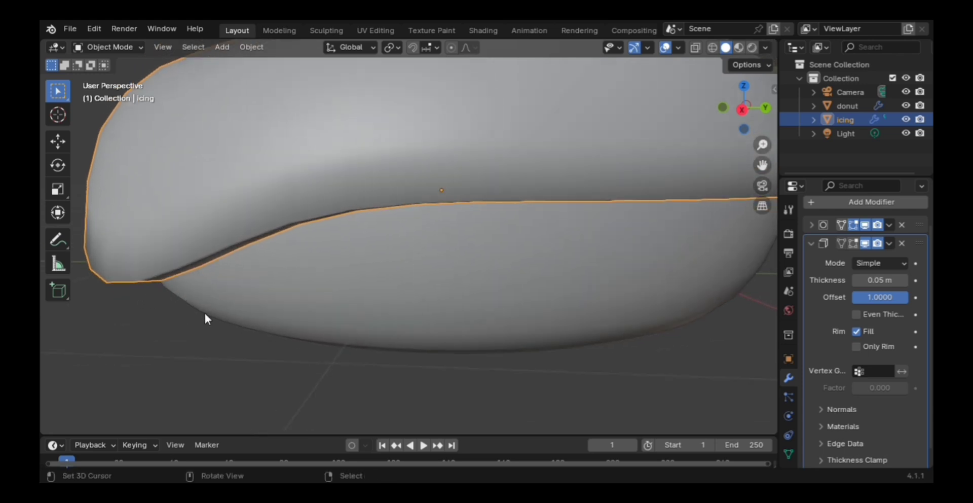
- Mark the area beneath the icing drip with an annotation stroke, undo it, and switch back to the Select Box tool
{"action": "left_click", "coordinate": [64, 248]}
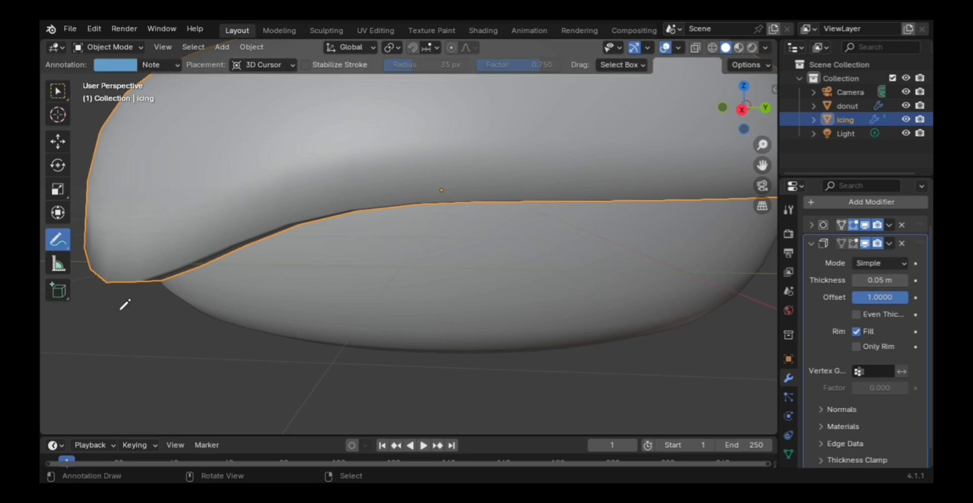
{"action": "mouse_move", "coordinate": [206, 282]}
{"action": "left_mouse_down"}
{"action": "mouse_move", "coordinate": [192, 303]}
{"action": "mouse_move", "coordinate": [144, 278]}
{"action": "left_mouse_up"}
{"action": "key", "text": "ctrl+z"}
{"action": "key", "text": "ctrl+z"}
{"action": "scroll", "coordinate": [537, 317], "scroll_direction": "down", "scroll_amount": 4}
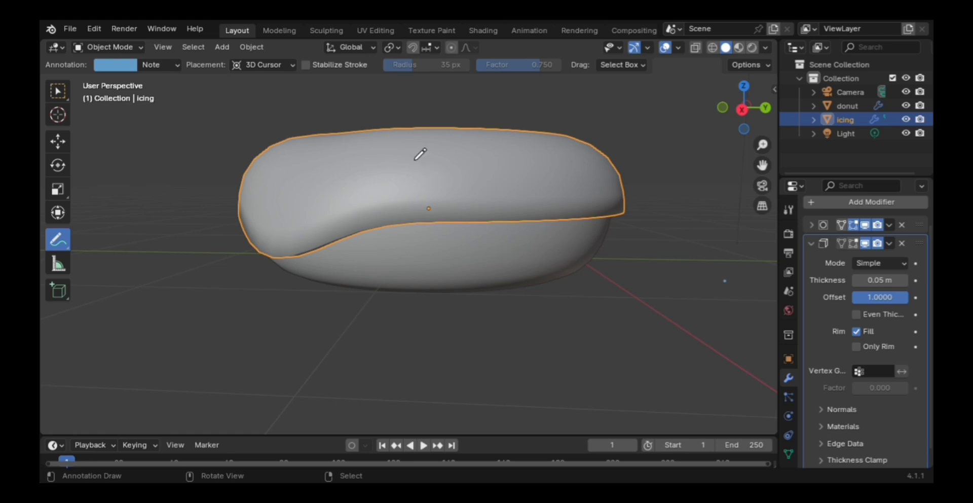
{"action": "middle_click_drag", "start_coordinate": [421, 155], "coordinate": [57, 213]}
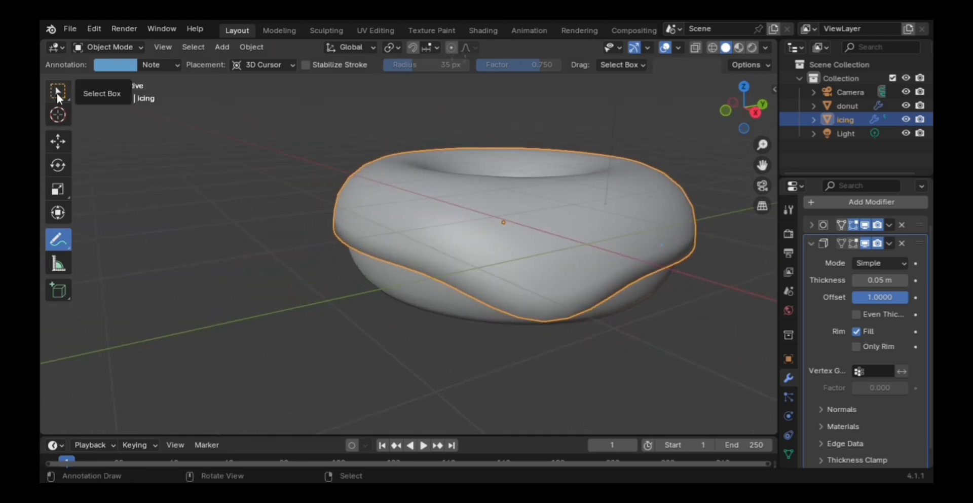
{"action": "left_click", "coordinate": [57, 92]}
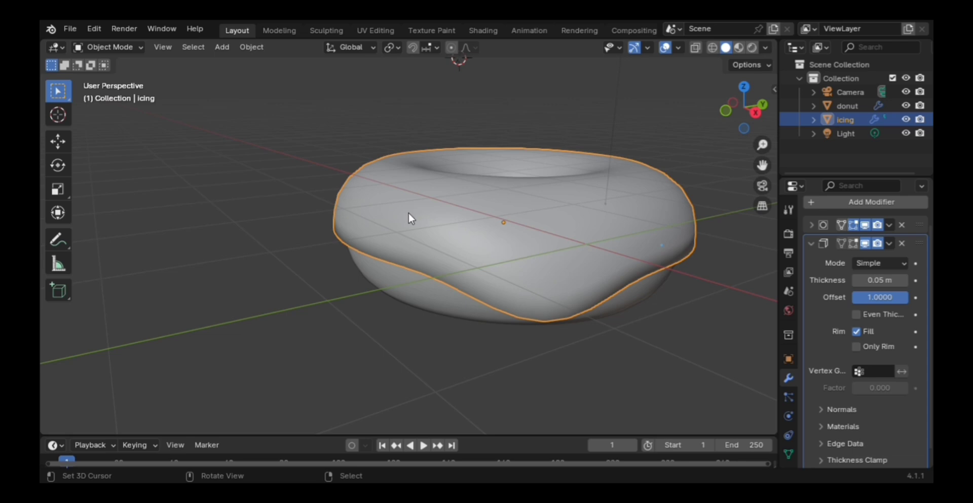
- Return to Edit Mode on the icing and undo the drip pulled from its lower rim
{"action": "key", "text": "Tab"}
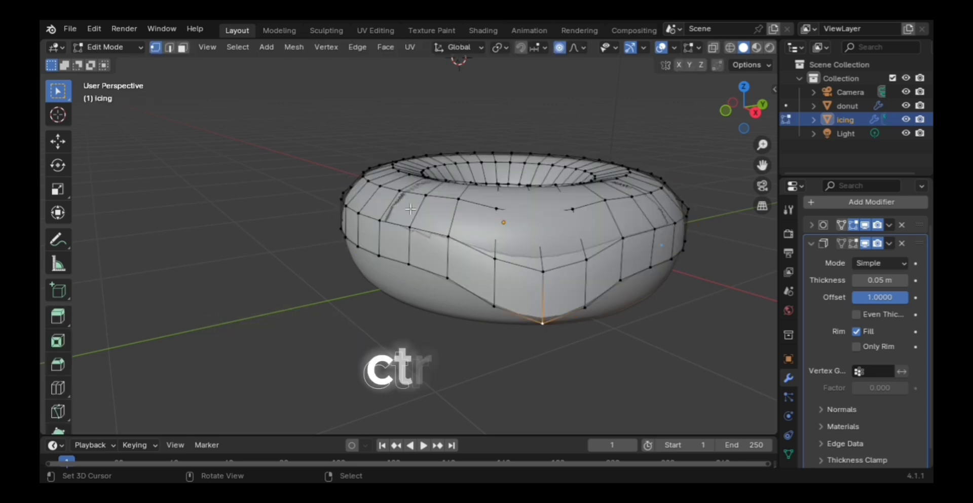
{"action": "key", "text": "ctrl+z"}
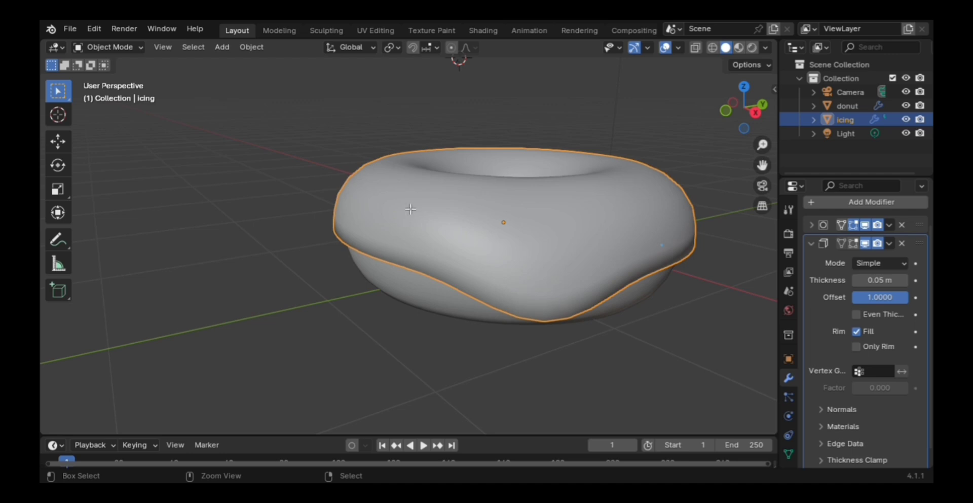
{"action": "key", "text": "Tab"}
{"action": "key", "text": "Tab"}
{"action": "key", "text": "Tab"}
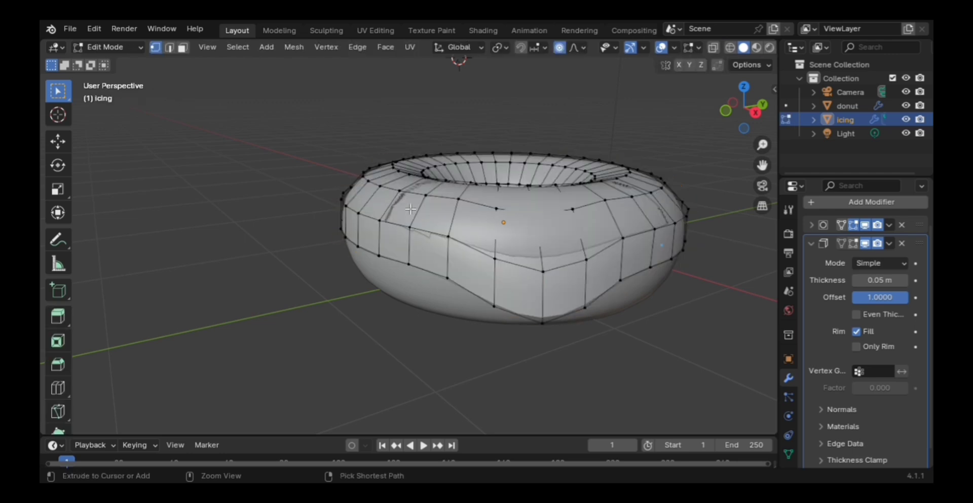
{"action": "key", "text": "ctrl+z"}
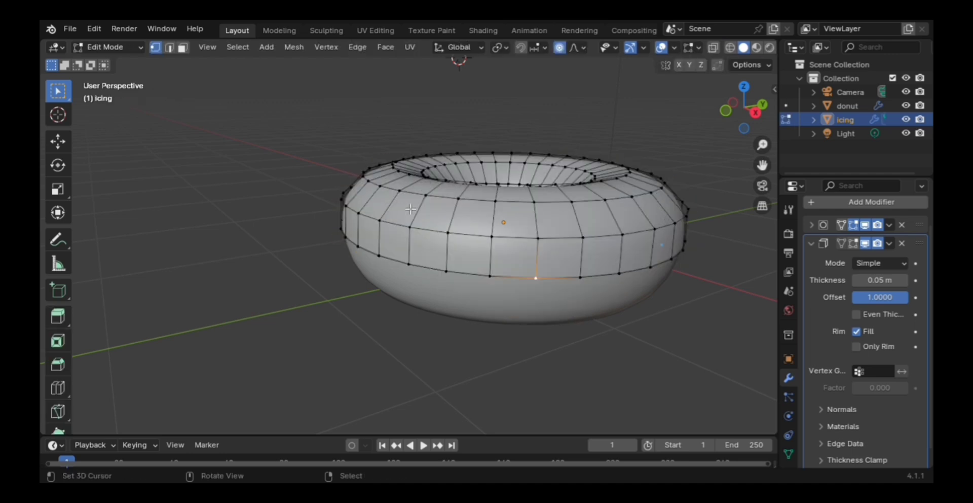
- Turn on snapping, try moving the selected rim vertex with Increment snapping, and set the snap target to Face
{"action": "left_click", "coordinate": [521, 48]}
{"action": "left_click", "coordinate": [545, 48]}
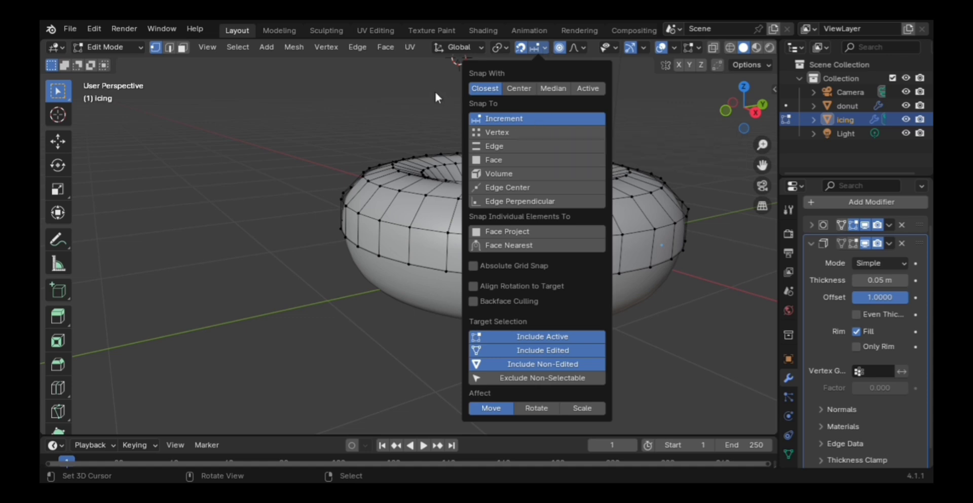
{"action": "key", "text": "g"}
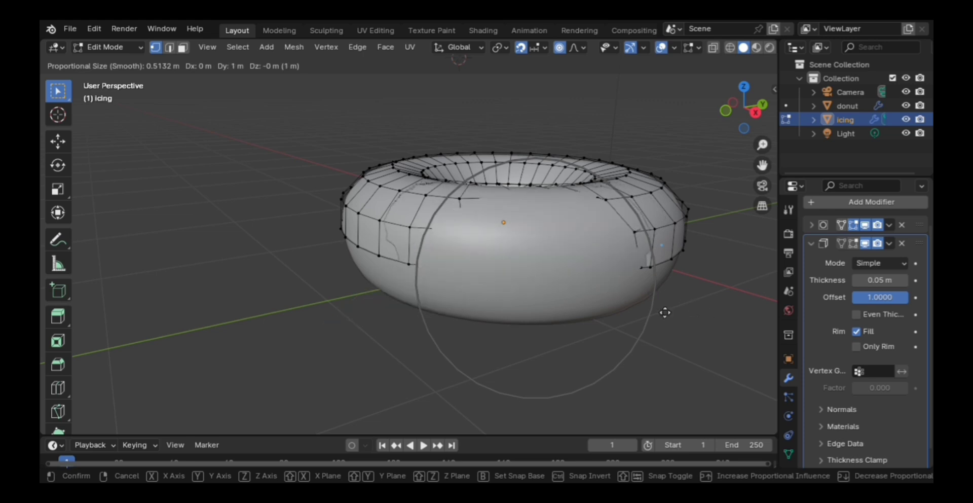
{"action": "right_click", "coordinate": [414, 345]}
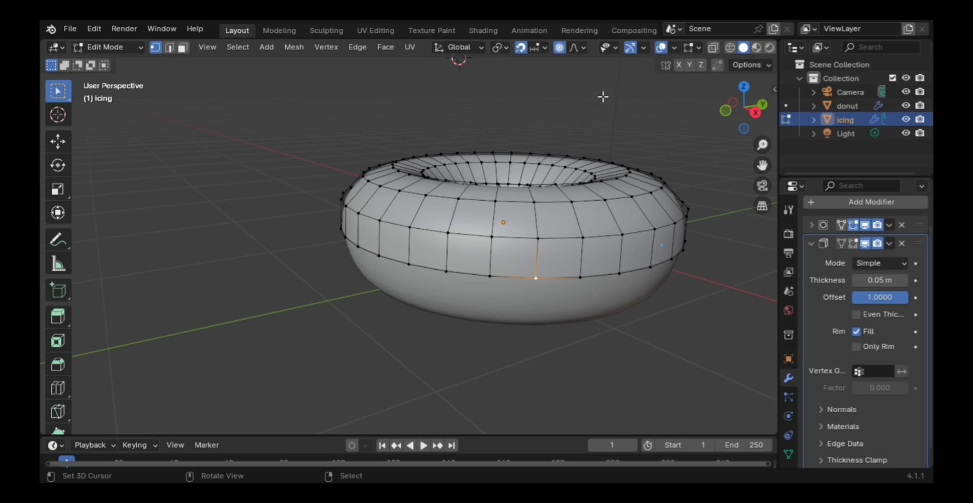
{"action": "left_click", "coordinate": [539, 46]}
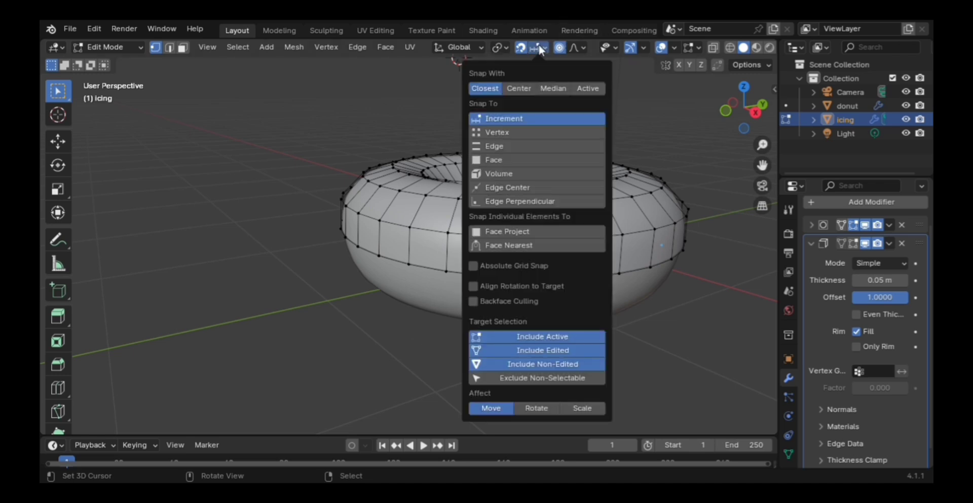
{"action": "left_click", "coordinate": [497, 160]}
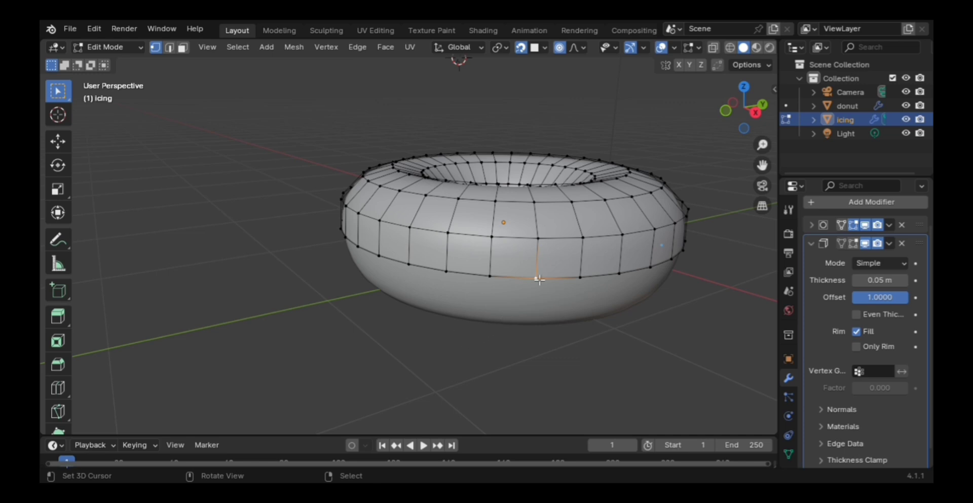
- Pull the selected rim vertex about 0.235 m down the donut's surface with proportional editing and inspect the drip in Object Mode
{"action": "key", "text": "g"}
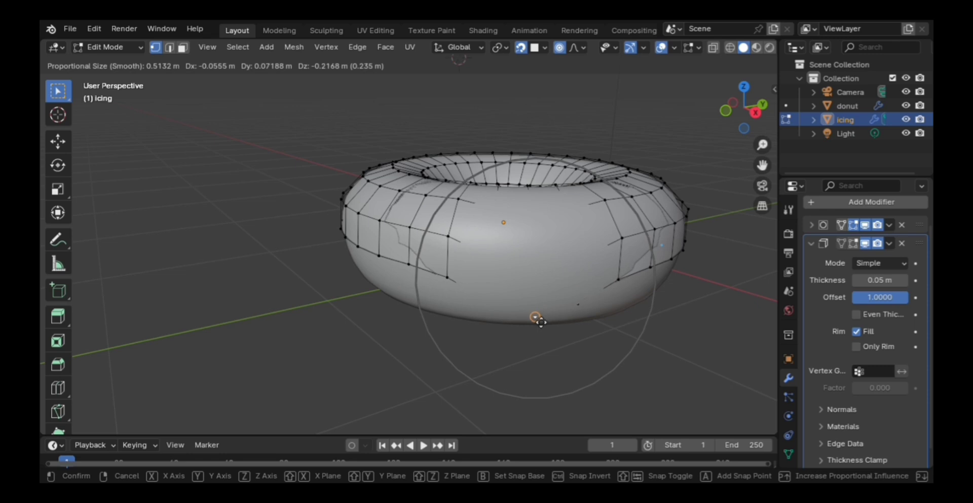
{"action": "left_click", "coordinate": [542, 322]}
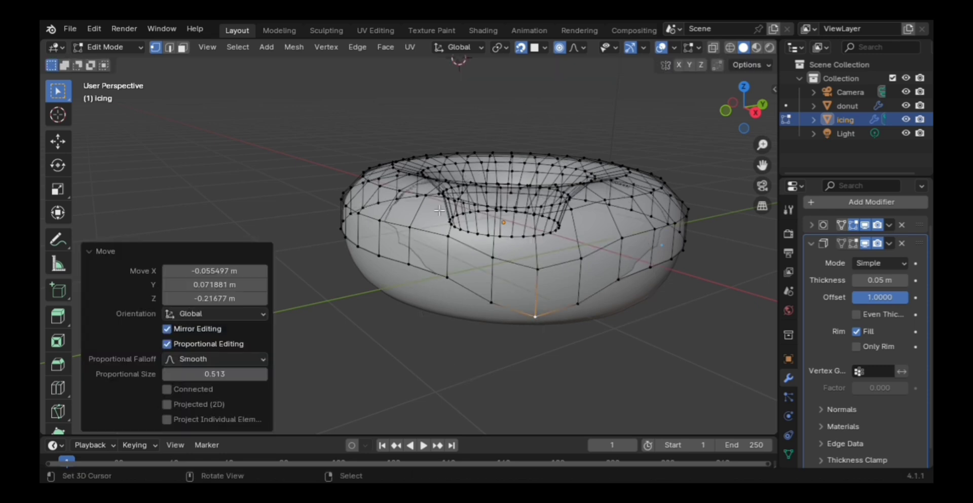
{"action": "key", "text": "Tab"}
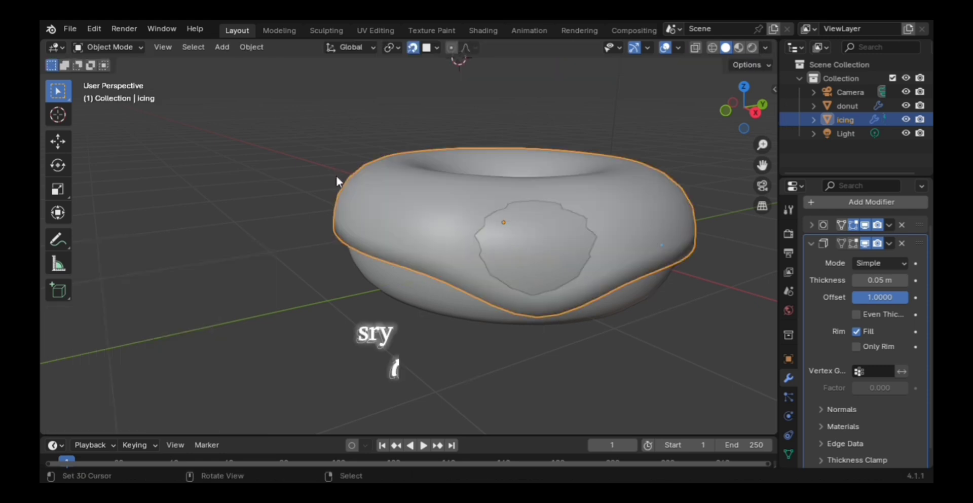
{"action": "mouse_move", "coordinate": [384, 205]}
{"action": "middle_mouse_down"}
{"action": "mouse_move", "coordinate": [363, 185]}
{"action": "mouse_move", "coordinate": [372, 213]}
{"action": "middle_mouse_up"}
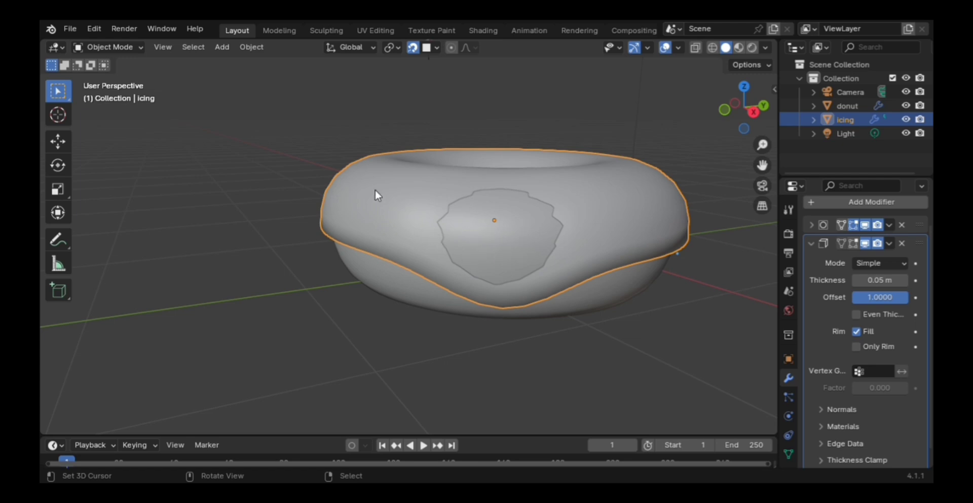
- Mark the drip's tip with an annotation stroke in Edit Mode, undo the stroke and the drip, and reactivate the Select Box tool
{"action": "key", "text": "Tab"}
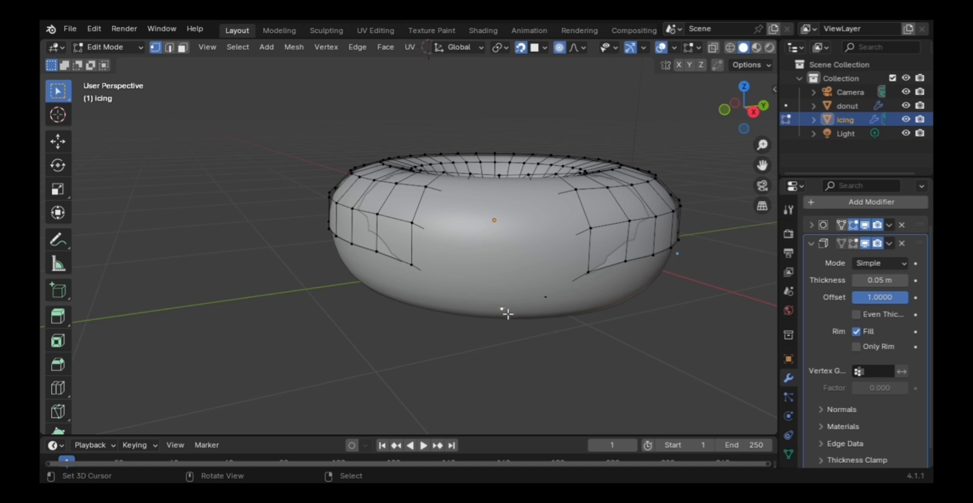
{"action": "left_click", "coordinate": [58, 240]}
{"action": "mouse_move", "coordinate": [498, 328]}
{"action": "left_mouse_down"}
{"action": "mouse_move", "coordinate": [506, 303]}
{"action": "mouse_move", "coordinate": [512, 333]}
{"action": "left_mouse_up"}
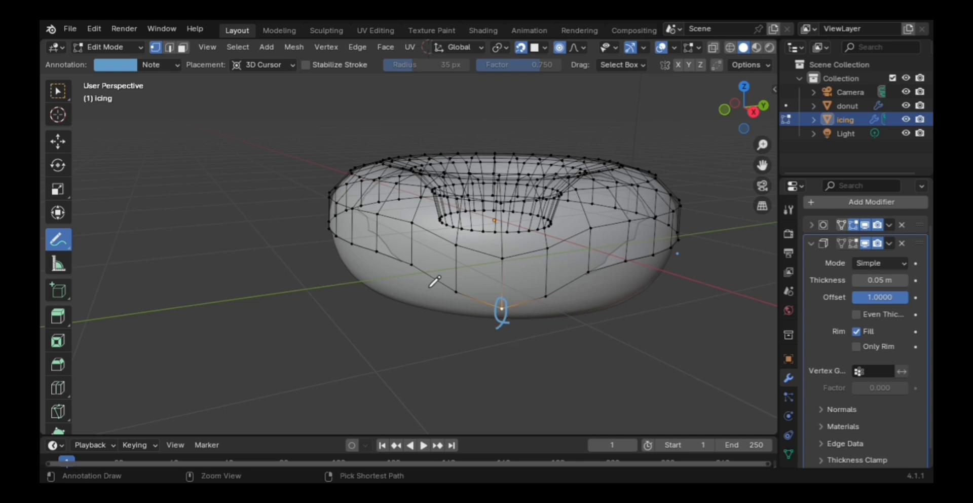
{"action": "key", "text": "alt+z"}
{"action": "key", "text": "Tab"}
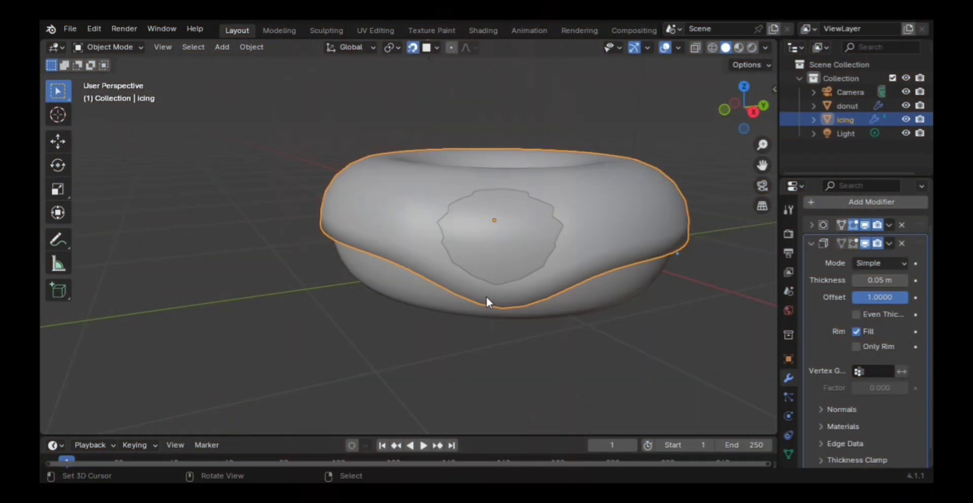
{"action": "key", "text": "Tab"}
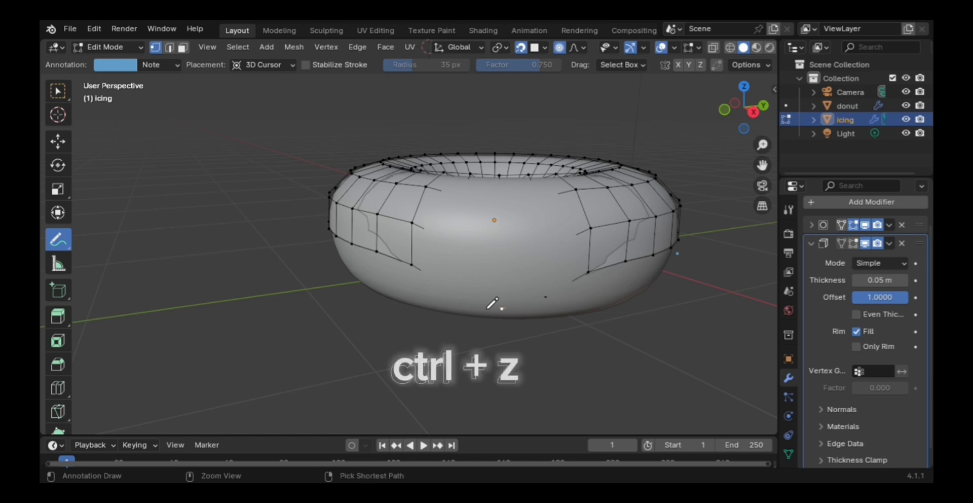
{"action": "key", "text": "ctrl+z"}
{"action": "key", "text": "ctrl+z"}
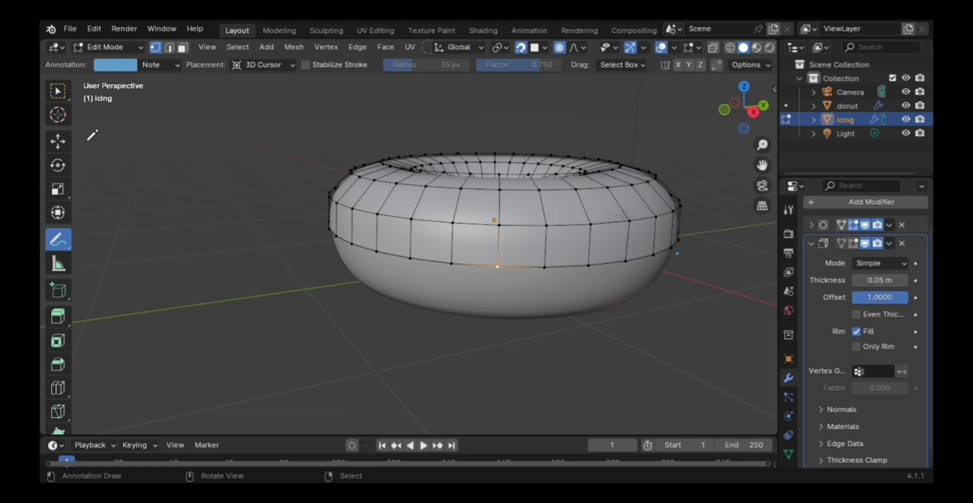
{"action": "left_click", "coordinate": [56, 92]}
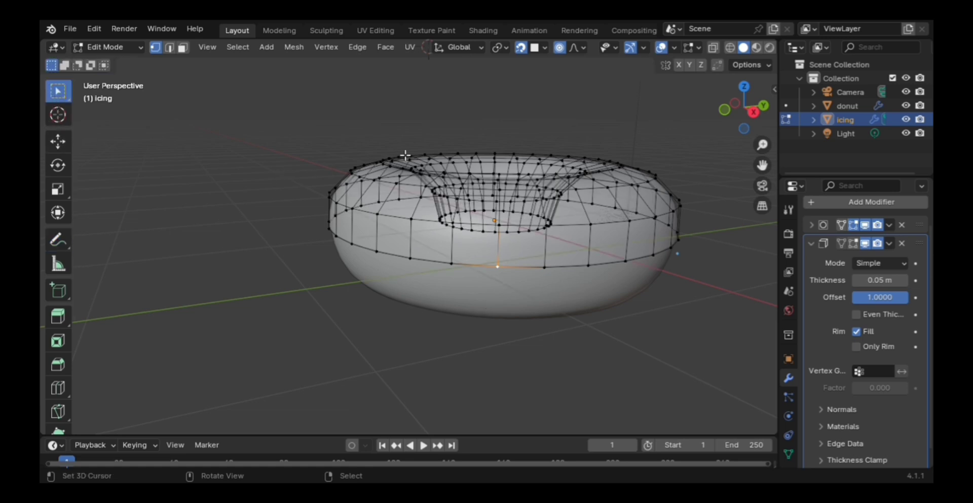
- Enable projection of individual elements for snapping and pull the rim vertex down about 0.21 m with a proportional size of about 0.424 m
{"action": "left_click", "coordinate": [544, 47]}
{"action": "key", "text": "g"}
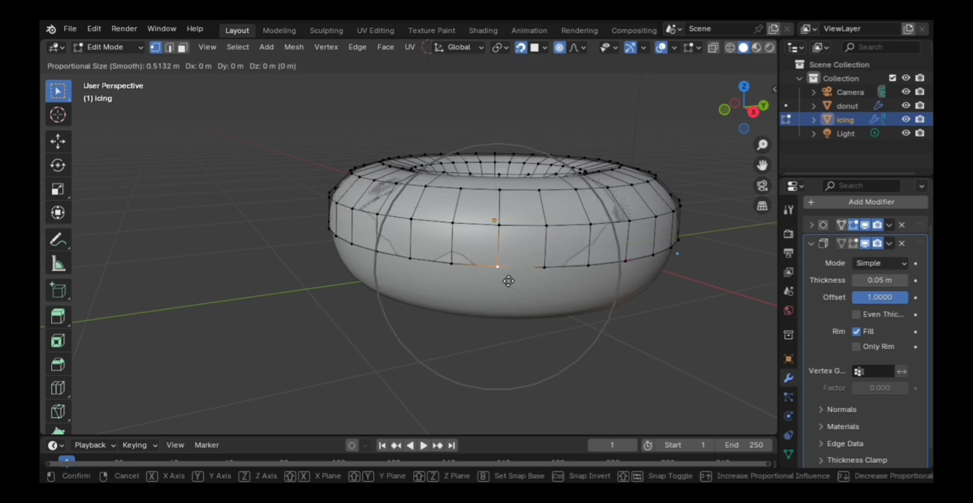
{"action": "scroll", "coordinate": [508, 281], "scroll_direction": "up", "scroll_amount": 2}
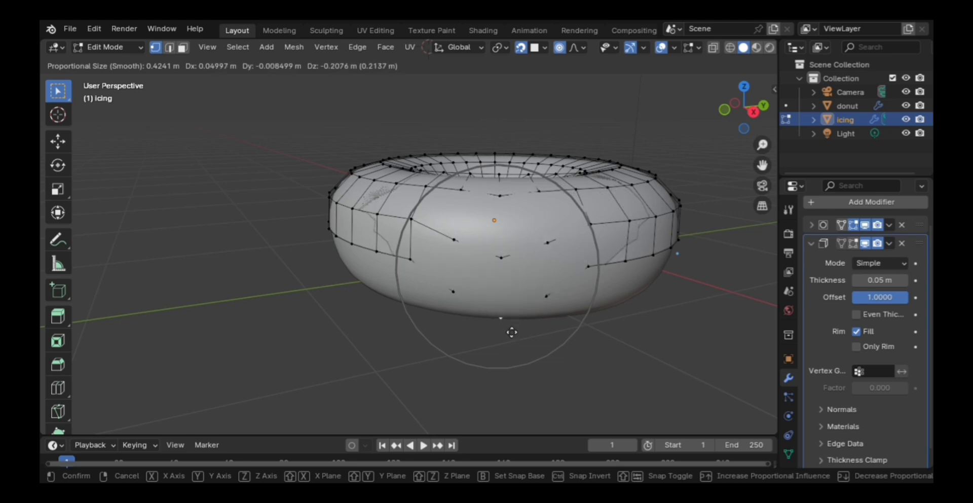
{"action": "left_click", "coordinate": [512, 332]}
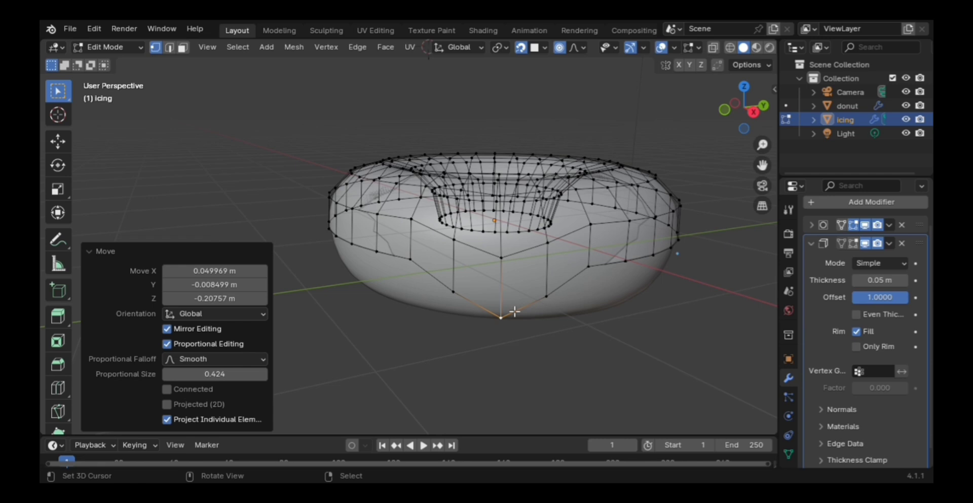
- In Object Mode, examine from the side and up close how the projected drip hugs the donut
{"action": "key", "text": "Tab"}
{"action": "middle_click_drag", "start_coordinate": [510, 305], "coordinate": [456, 281]}
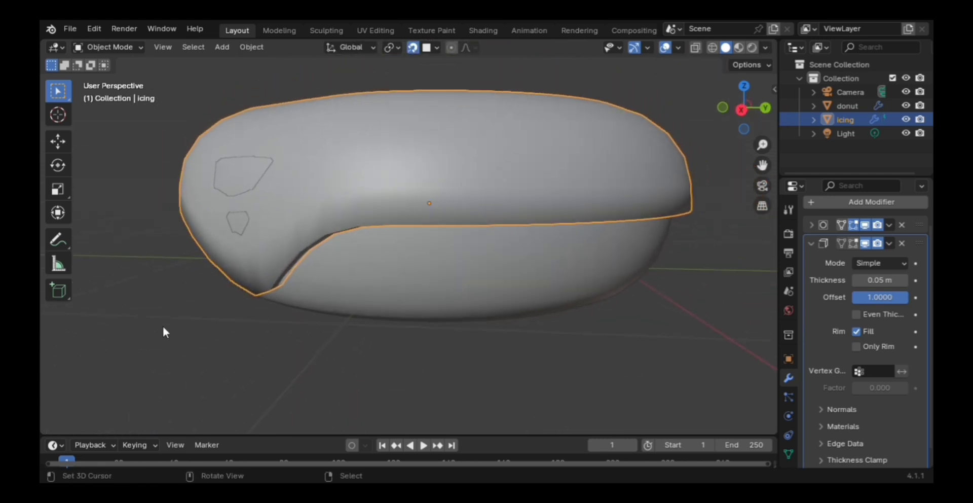
{"action": "scroll", "coordinate": [162, 325], "scroll_direction": "up", "scroll_amount": 2}
{"action": "middle_click_drag", "start_coordinate": [163, 328], "coordinate": [167, 330]}
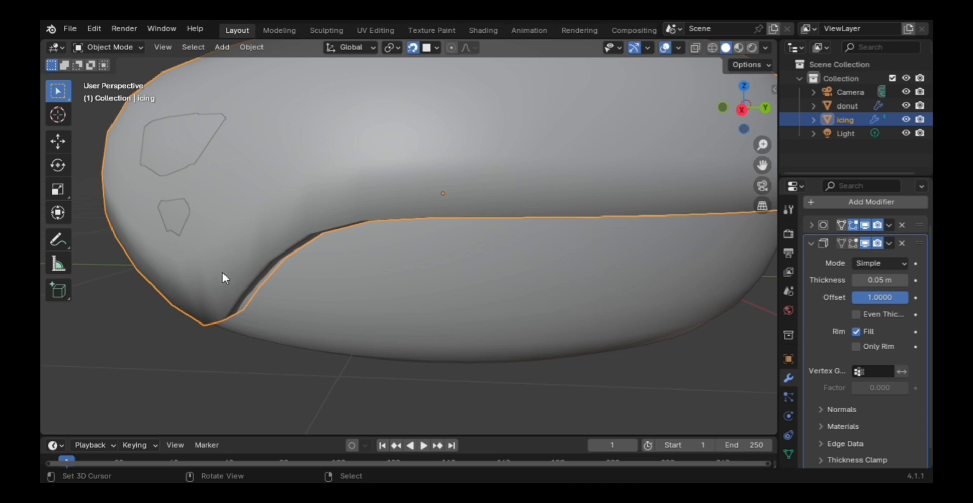
{"action": "scroll", "coordinate": [222, 270], "scroll_direction": "down", "scroll_amount": 5}
{"action": "middle_click_drag", "start_coordinate": [224, 270], "coordinate": [269, 274]}
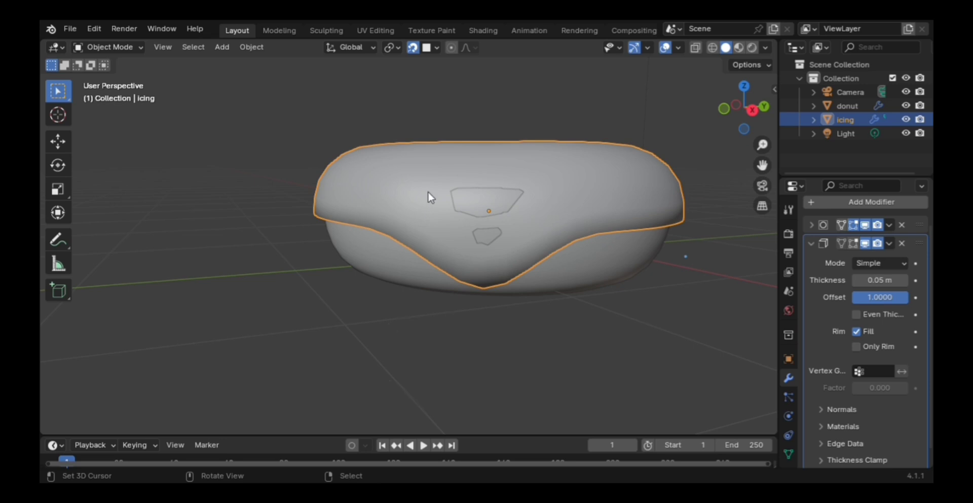
- Outline a rim face of the icing with an annotation in Edit Mode, undo it and the drip, and return to the Select Box tool
{"action": "key", "text": "Tab"}
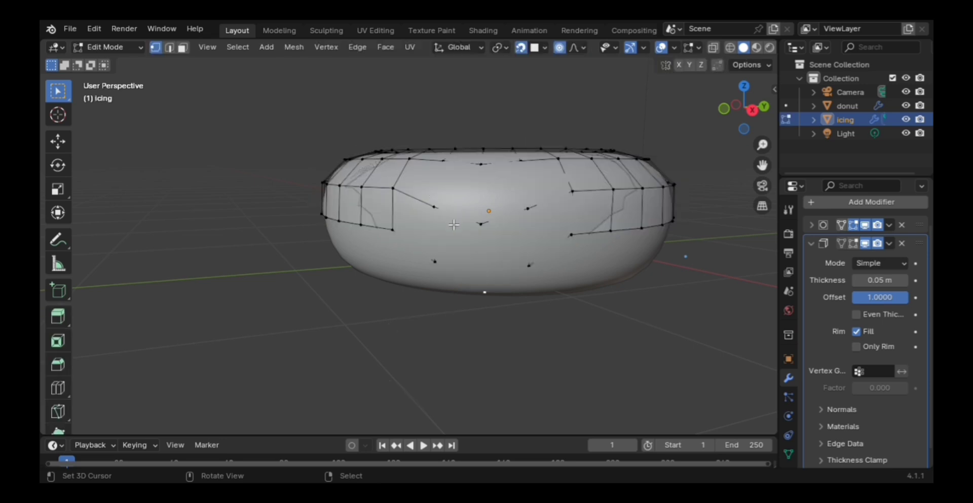
{"action": "middle_click_drag", "start_coordinate": [613, 221], "coordinate": [583, 230]}
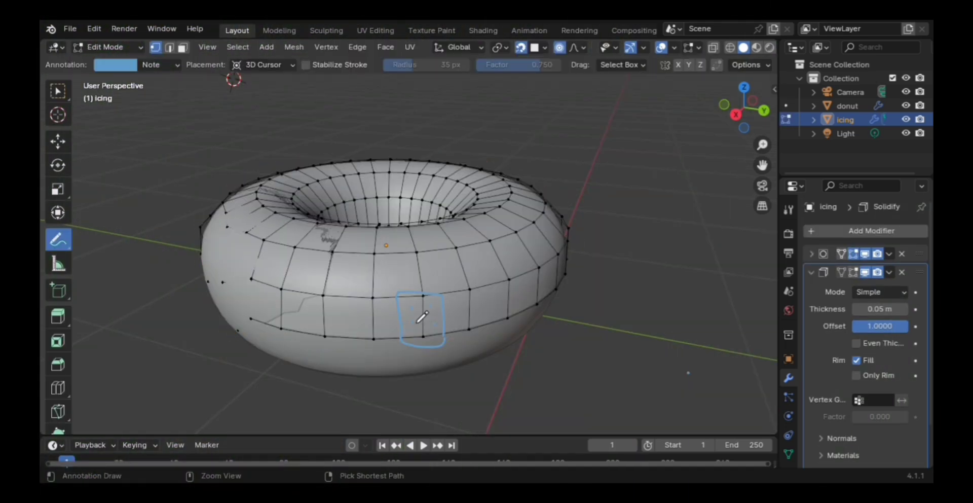
{"action": "key", "text": "Tab"}
{"action": "key", "text": "ctrl+z"}
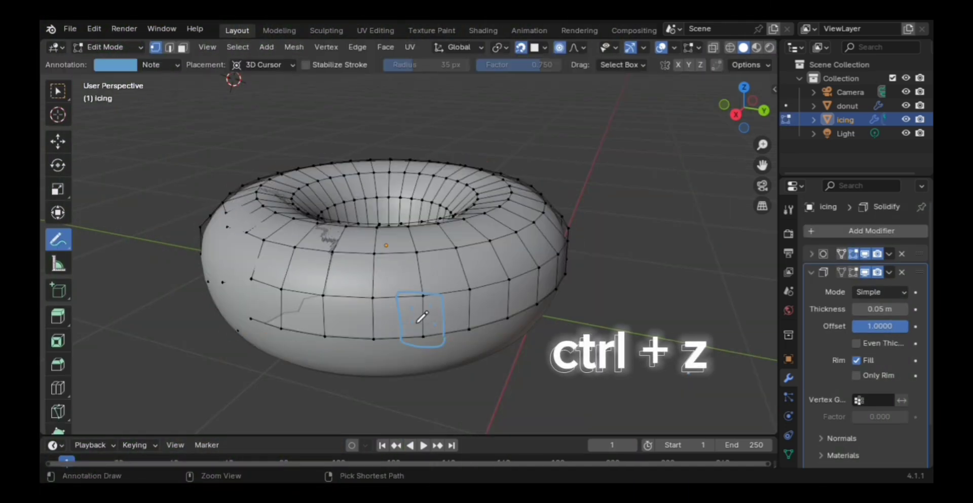
{"action": "key", "text": "ctrl+z"}
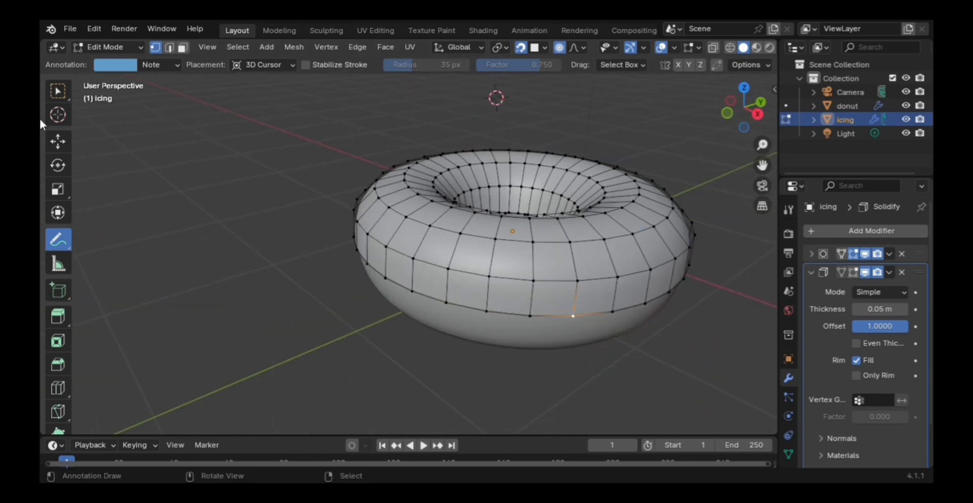
{"action": "left_click", "coordinate": [57, 90]}
{"action": "key", "text": "alt+z"}
- Apply the icing's Catmull-Clark subdivision modifier in Object Mode and re-enter Edit Mode facing the lower rim
{"action": "left_click", "coordinate": [812, 253]}
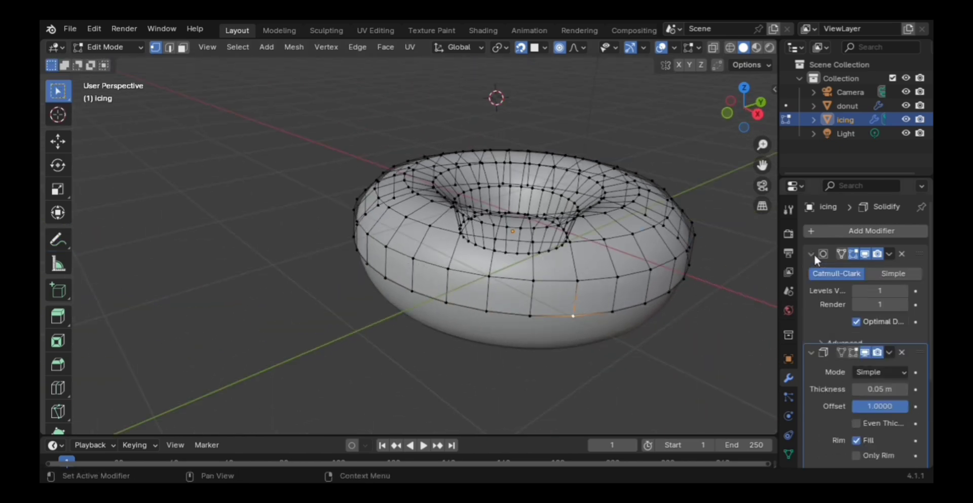
{"action": "left_click", "coordinate": [889, 253]}
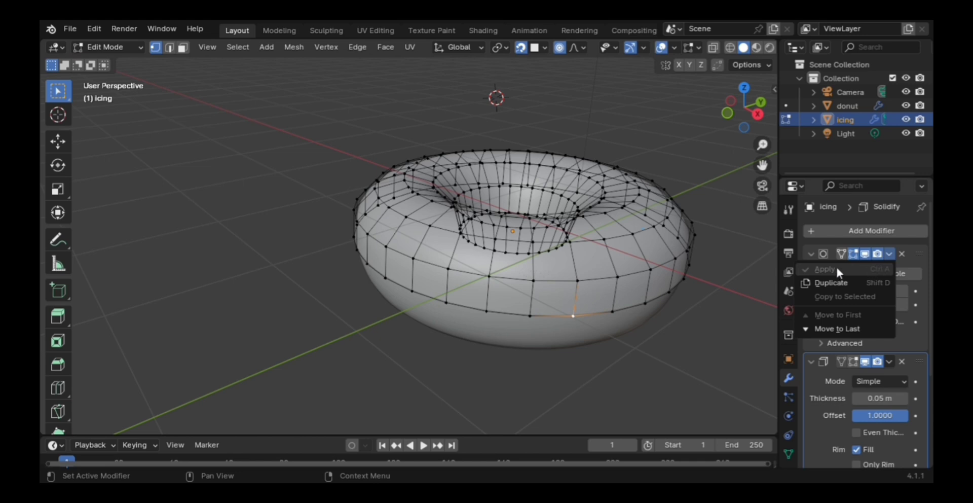
{"action": "left_click", "coordinate": [266, 164]}
{"action": "key", "text": "alt+z"}
{"action": "key", "text": "Tab"}
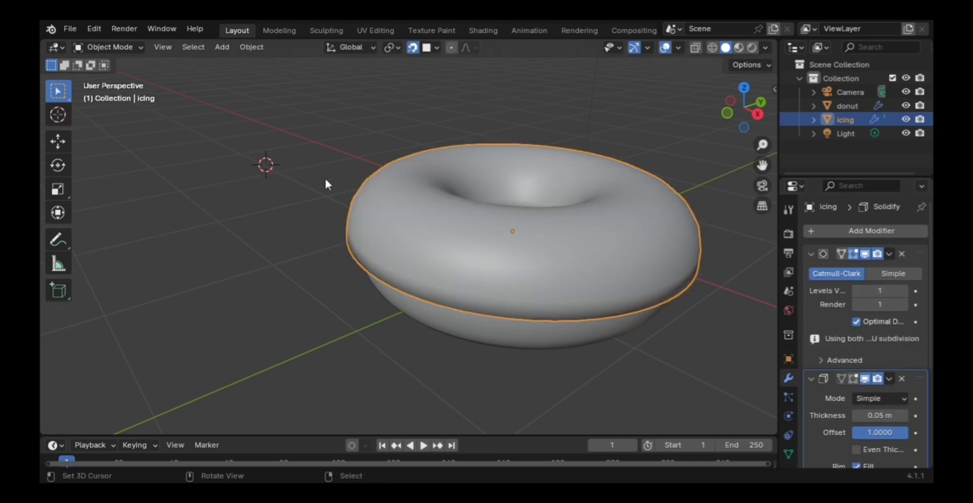
{"action": "left_click", "coordinate": [888, 254]}
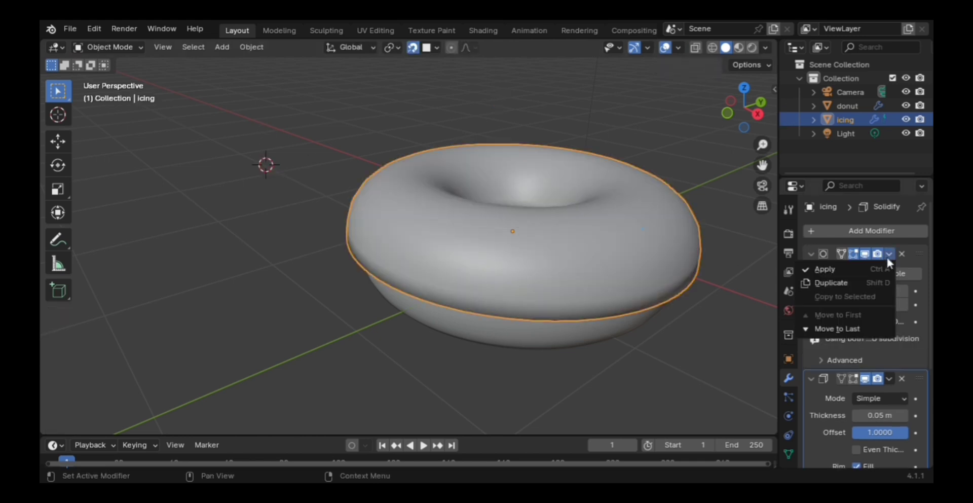
{"action": "left_click", "coordinate": [865, 271]}
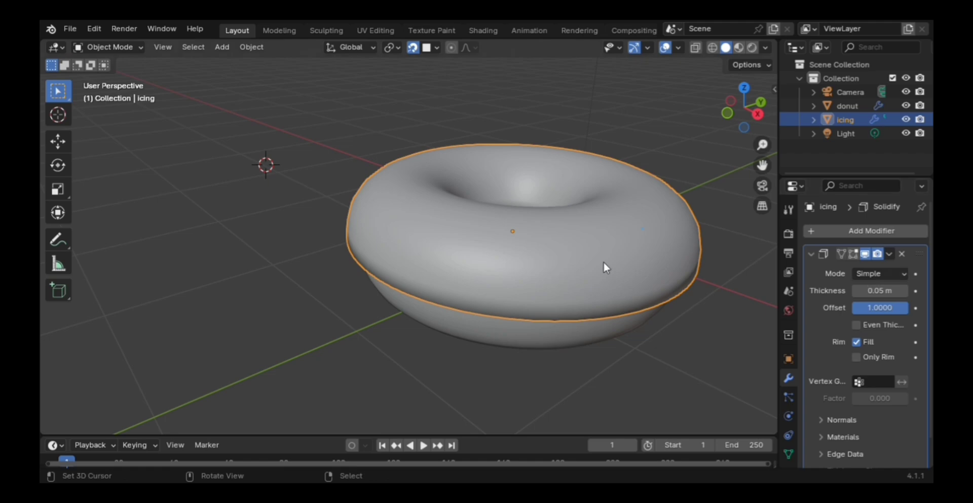
{"action": "key", "text": "Tab"}
{"action": "middle_click_drag", "start_coordinate": [572, 220], "coordinate": [479, 310]}
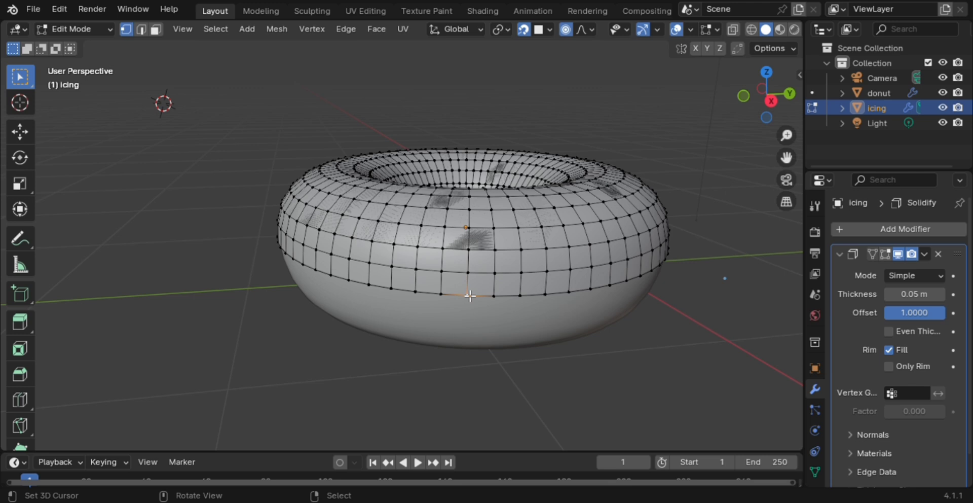
- Try pulling the icing's front rim vertex down at a proportional size of about 0.424 m, view the drip in Object Mode, and undo it
{"action": "key", "text": "g"}
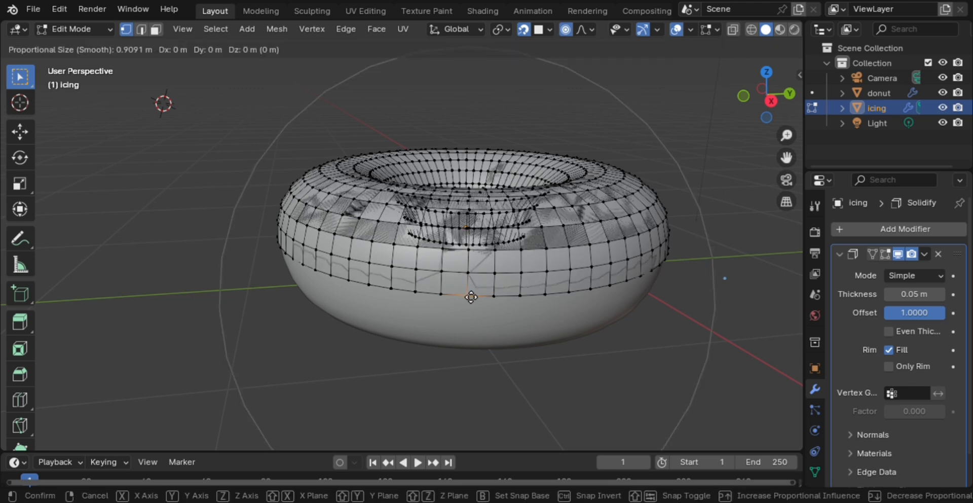
{"action": "scroll", "coordinate": [471, 302], "scroll_direction": "up", "scroll_amount": 8}
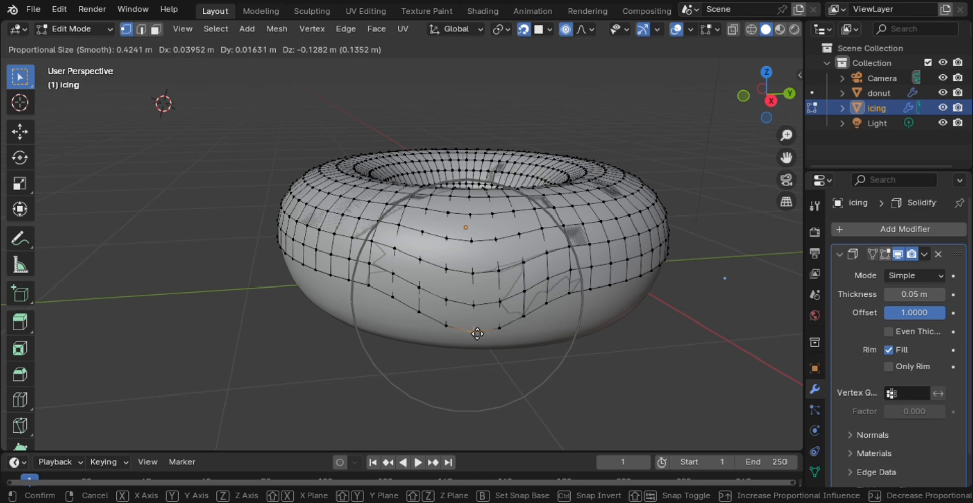
{"action": "left_click", "coordinate": [478, 339]}
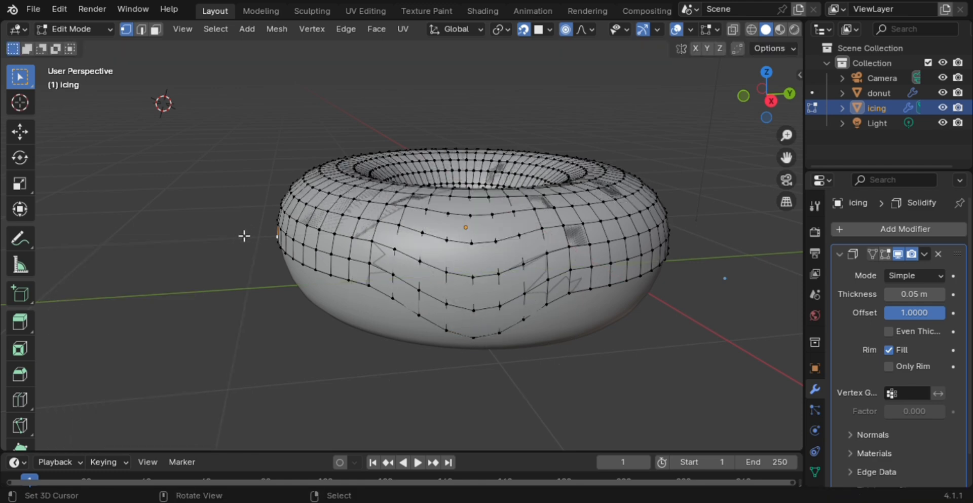
{"action": "key", "text": "Tab"}
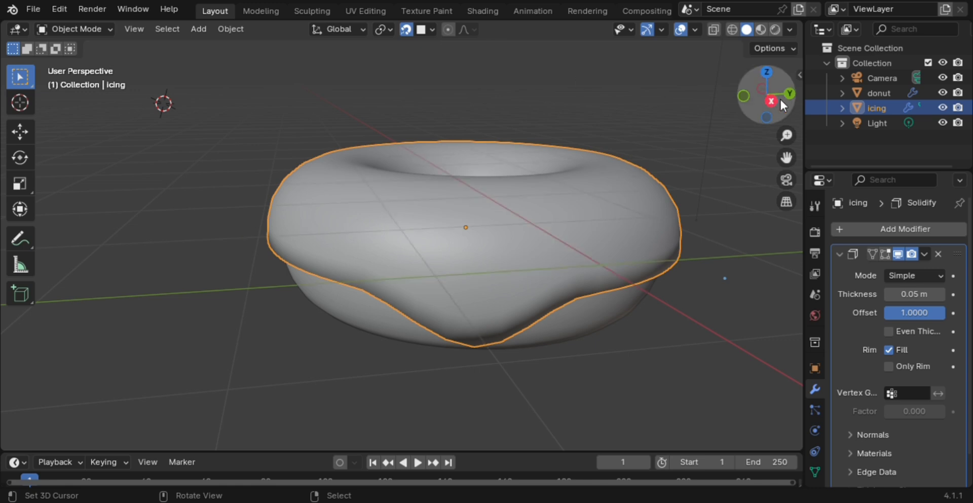
{"action": "mouse_move", "coordinate": [785, 101]}
{"action": "left_mouse_down"}
{"action": "mouse_move", "coordinate": [781, 82]}
{"action": "mouse_move", "coordinate": [785, 100]}
{"action": "left_mouse_up"}
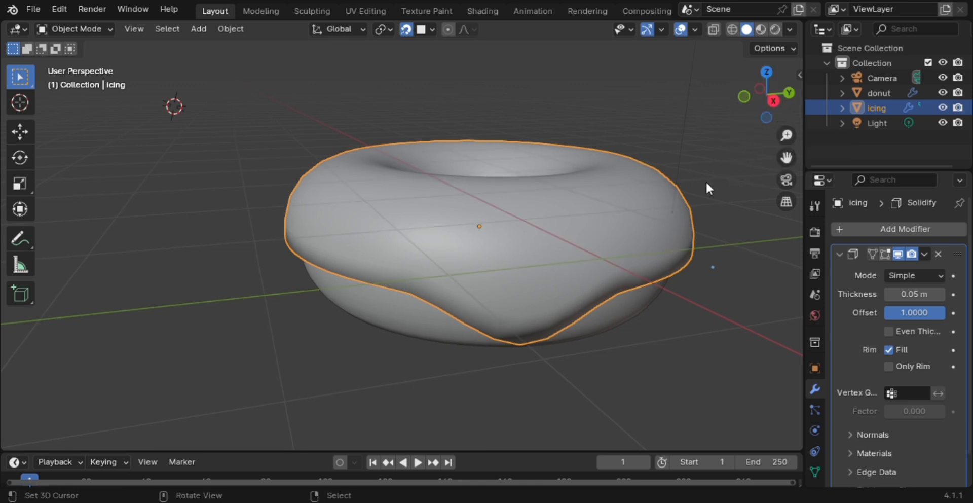
{"action": "key", "text": "Tab"}
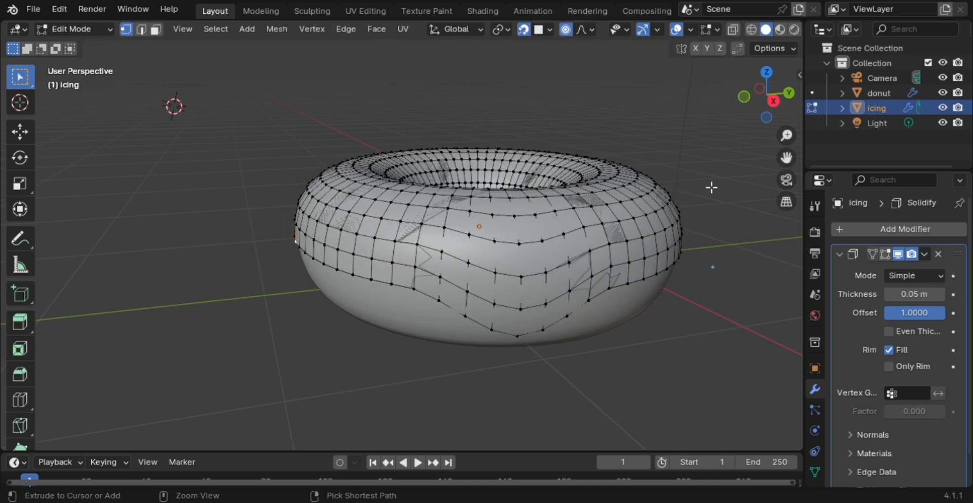
{"action": "key", "text": "ctrl+z"}
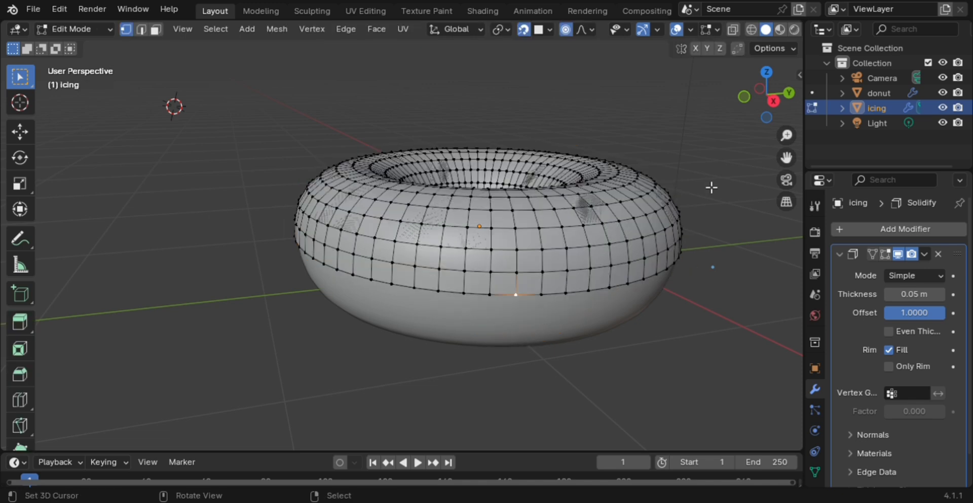
- Try pulling the front rim vertex down about 0.18 m with the proportional size enlarged to 0.683 m
{"action": "key", "text": "g"}
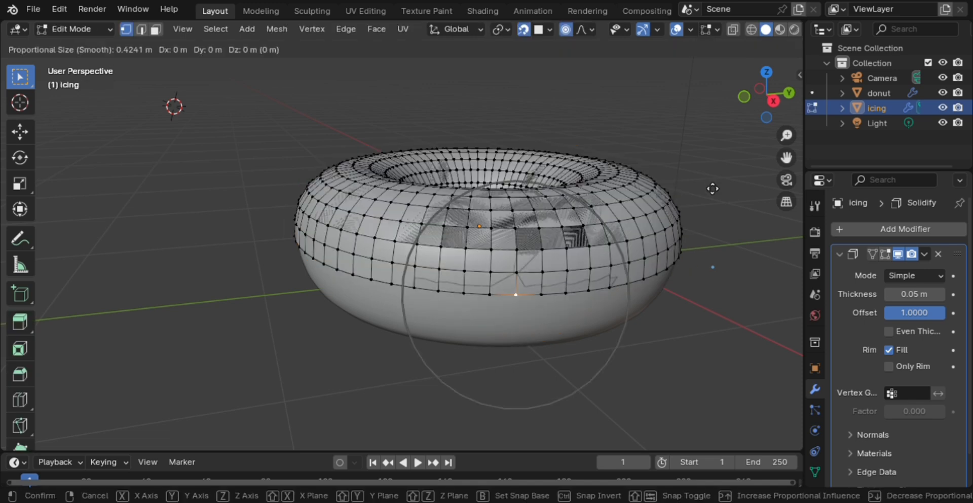
{"action": "scroll", "coordinate": [713, 189], "scroll_direction": "down", "scroll_amount": 4}
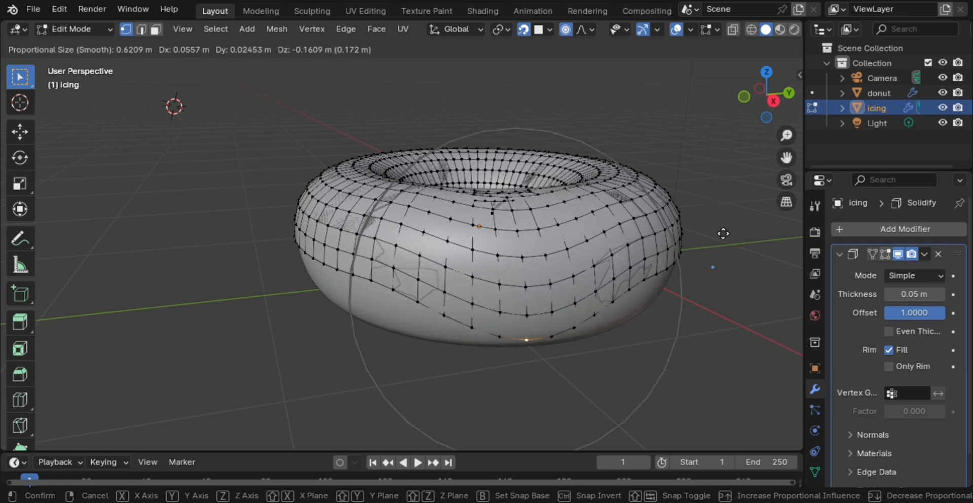
{"action": "scroll", "coordinate": [722, 231], "scroll_direction": "up", "scroll_amount": 2}
{"action": "scroll", "coordinate": [722, 233], "scroll_direction": "up", "scroll_amount": 4}
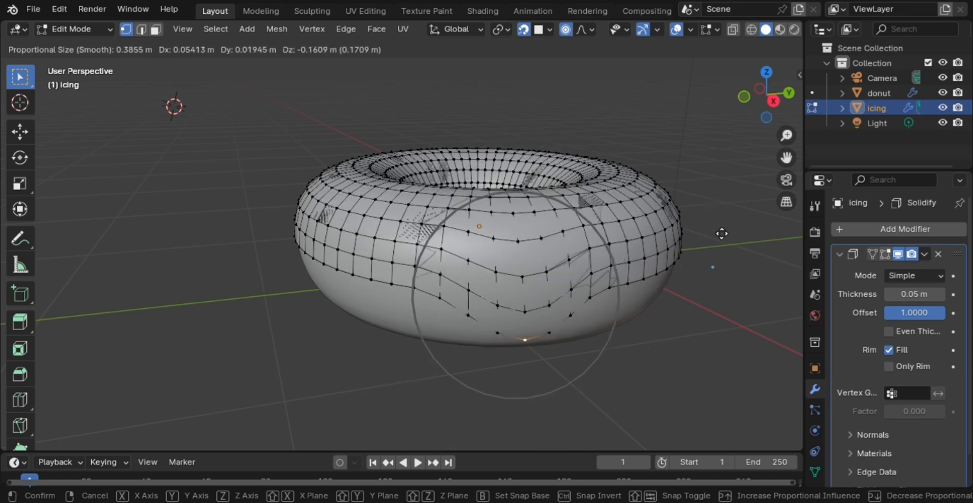
{"action": "scroll", "coordinate": [722, 233], "scroll_direction": "down", "scroll_amount": 5}
{"action": "scroll", "coordinate": [721, 234], "scroll_direction": "down", "scroll_amount": 2}
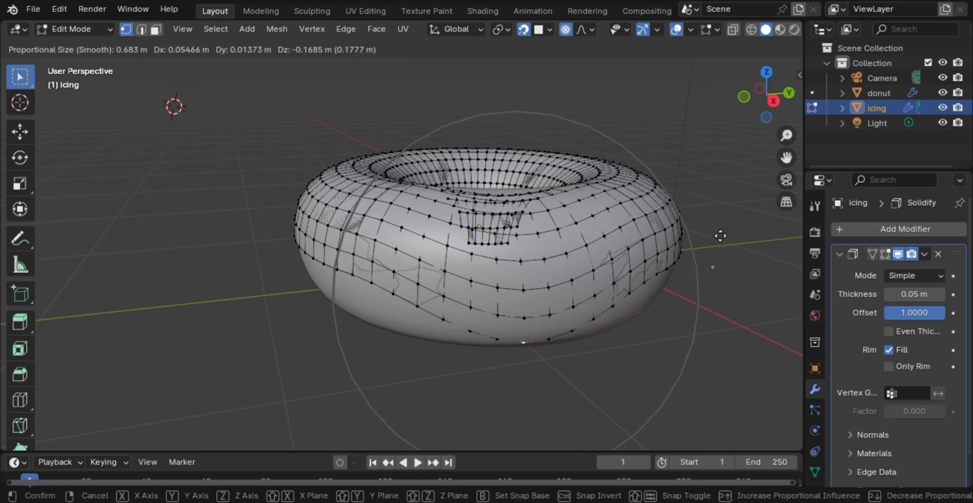
{"action": "left_click", "coordinate": [721, 236]}
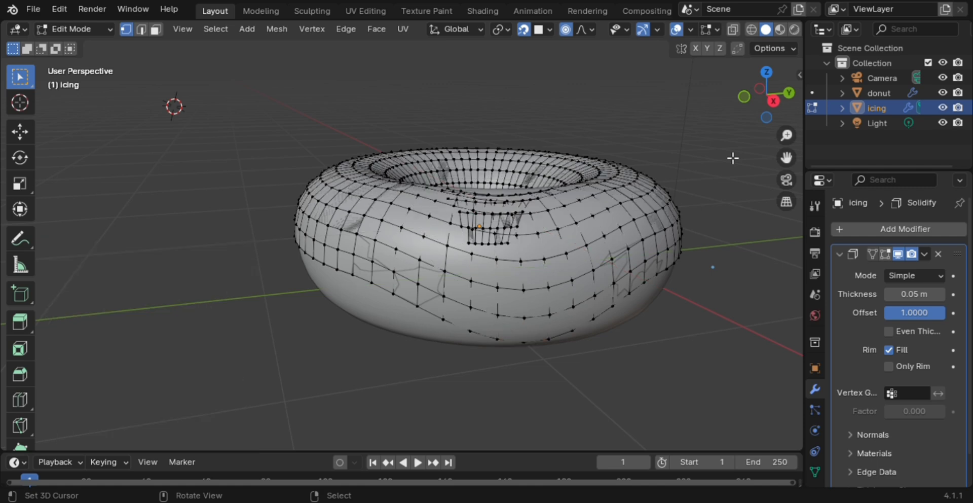
- Examine the icing's inner hole from above in Object Mode, return to Edit Mode, and undo the wide drip
{"action": "key", "text": "Tab"}
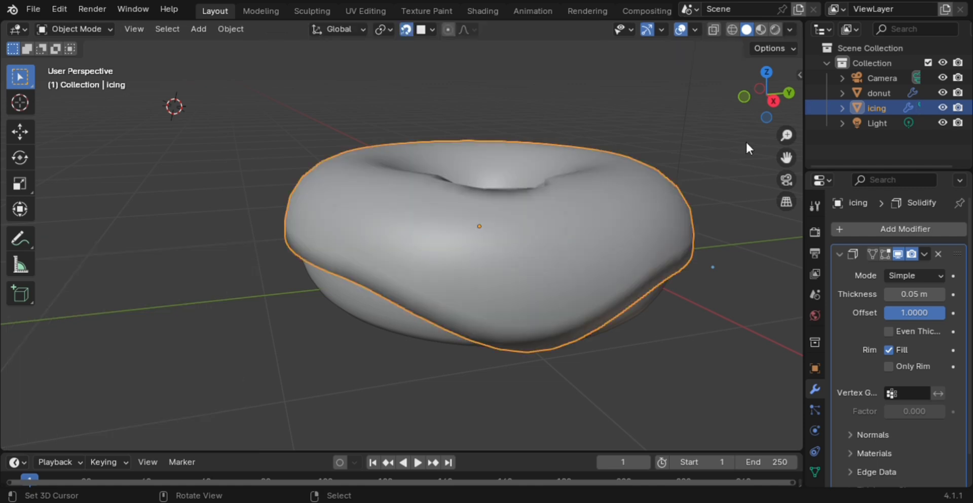
{"action": "mouse_move", "coordinate": [768, 75]}
{"action": "left_mouse_down"}
{"action": "mouse_move", "coordinate": [764, 109]}
{"action": "mouse_move", "coordinate": [762, 66]}
{"action": "left_mouse_up"}
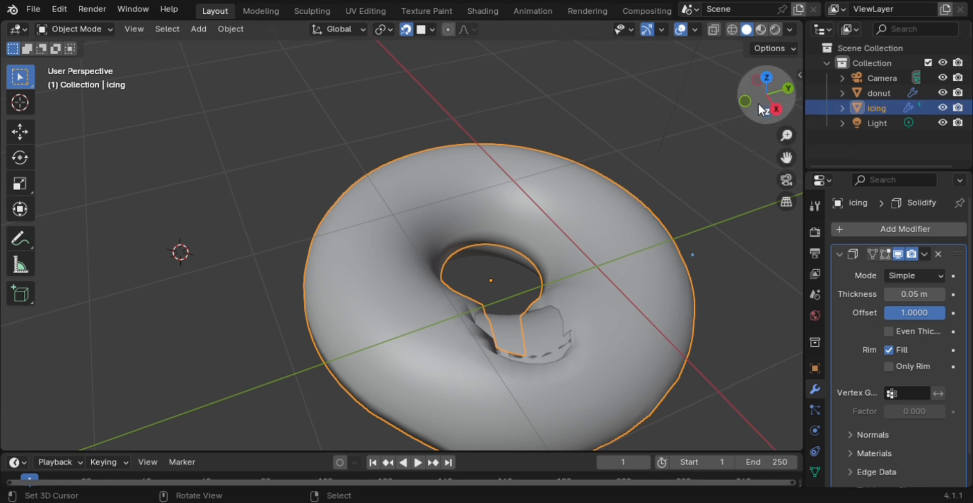
{"action": "middle_click_drag", "start_coordinate": [737, 124], "coordinate": [489, 217]}
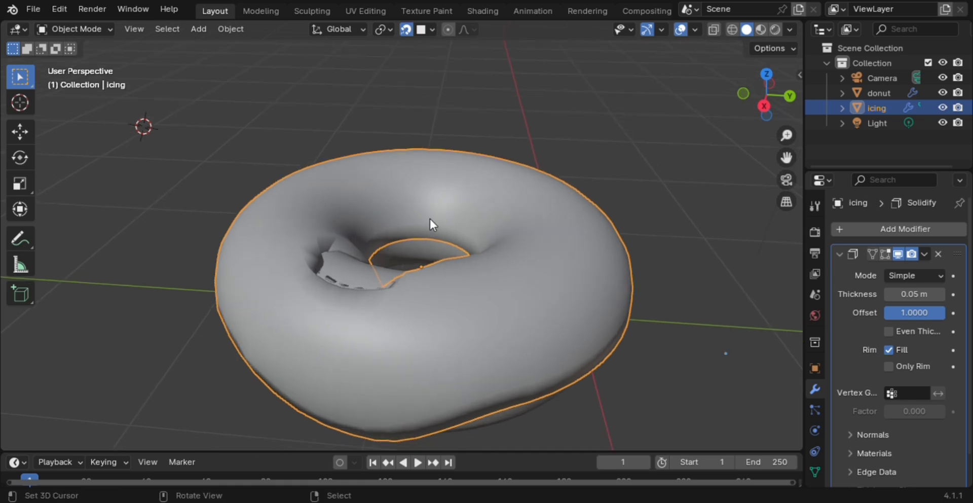
{"action": "key", "text": "Tab"}
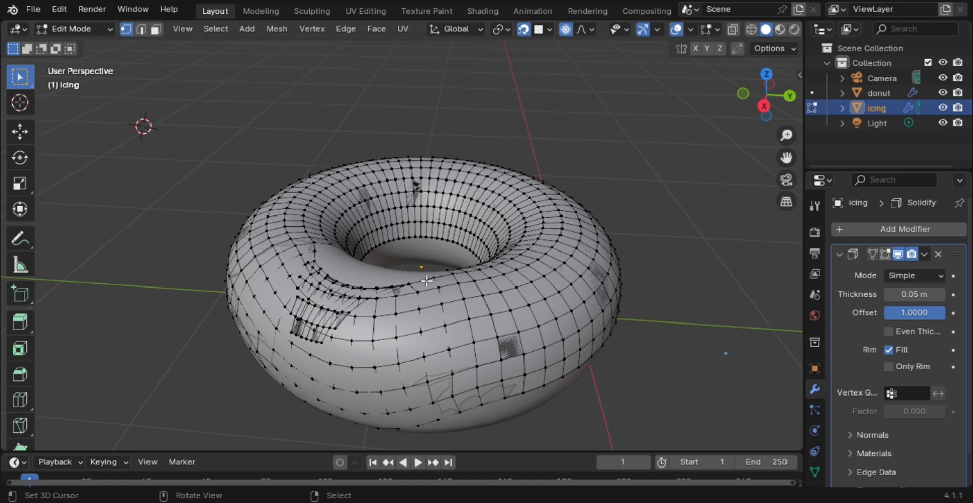
{"action": "key", "text": "Tab"}
{"action": "key", "text": "Tab"}
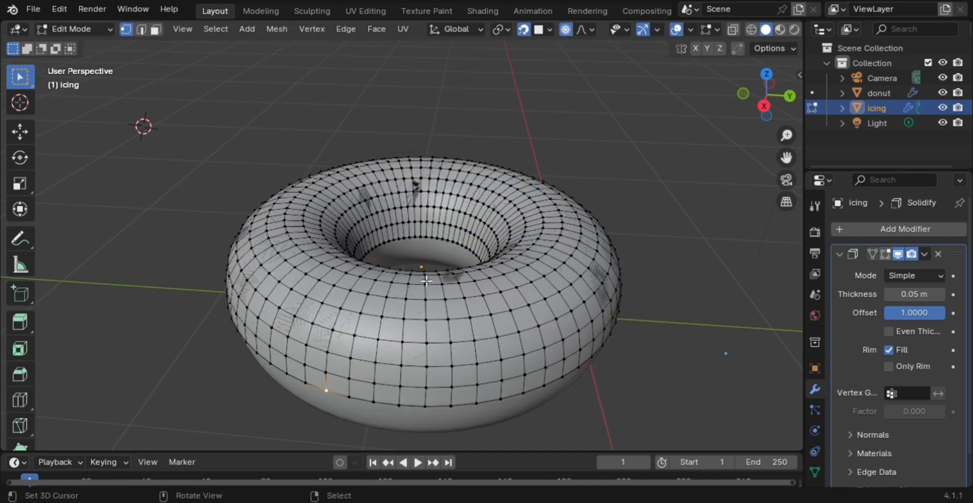
- Select the edge loop along the icing's inner rim in the donut hole
{"action": "scroll", "coordinate": [369, 256], "scroll_direction": "up", "scroll_amount": 3}
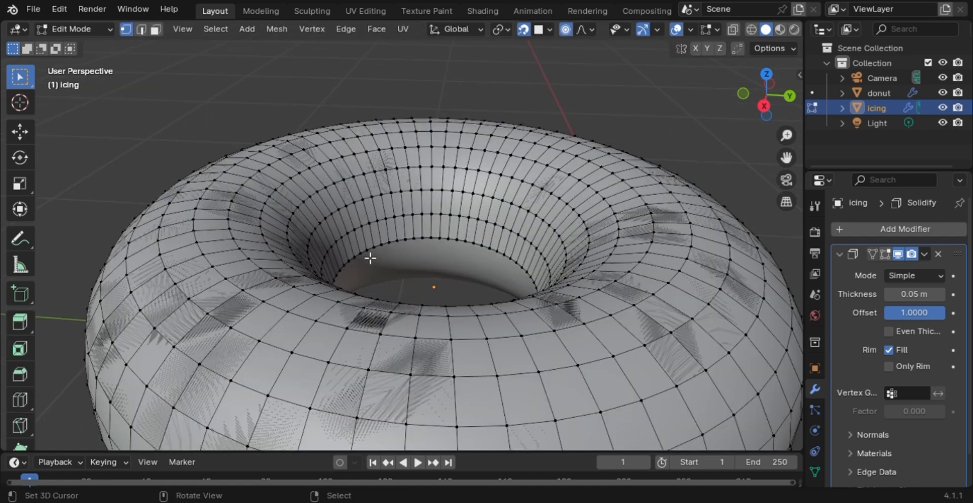
{"action": "middle_click_drag", "start_coordinate": [370, 256], "coordinate": [456, 315]}
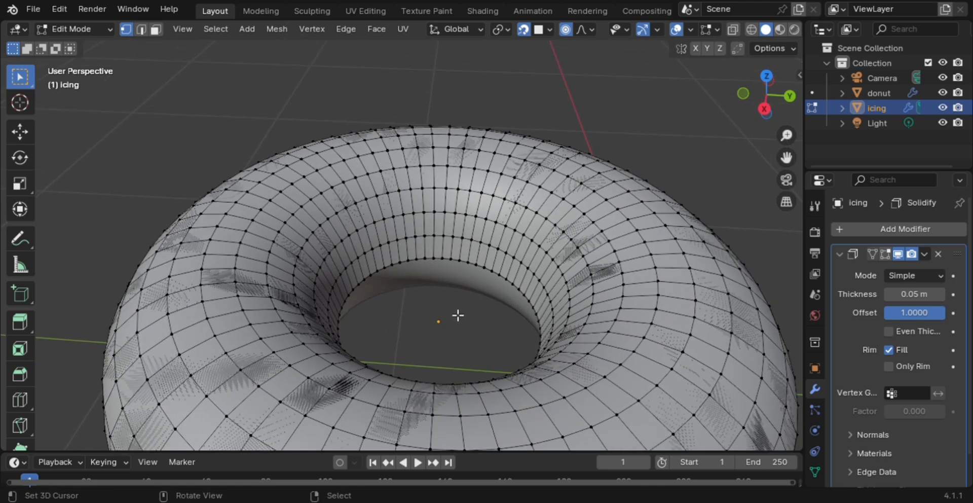
{"action": "left_click", "coordinate": [451, 264]}
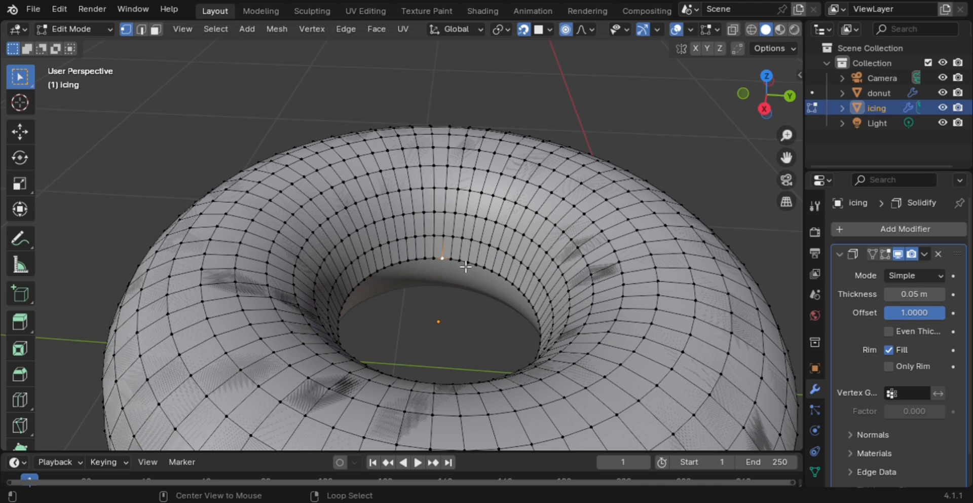
{"action": "left_click", "coordinate": [469, 265], "text": "alt"}
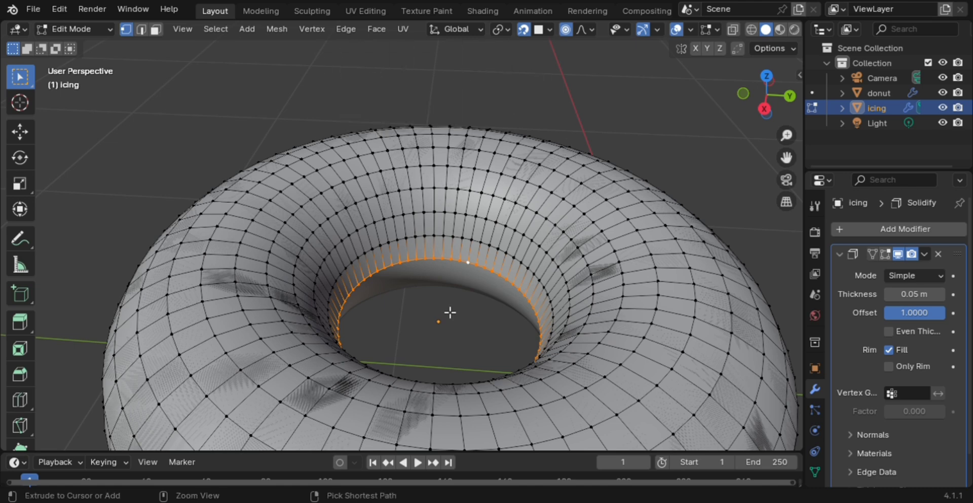
{"action": "key", "text": "ctrl+KP_Add"}
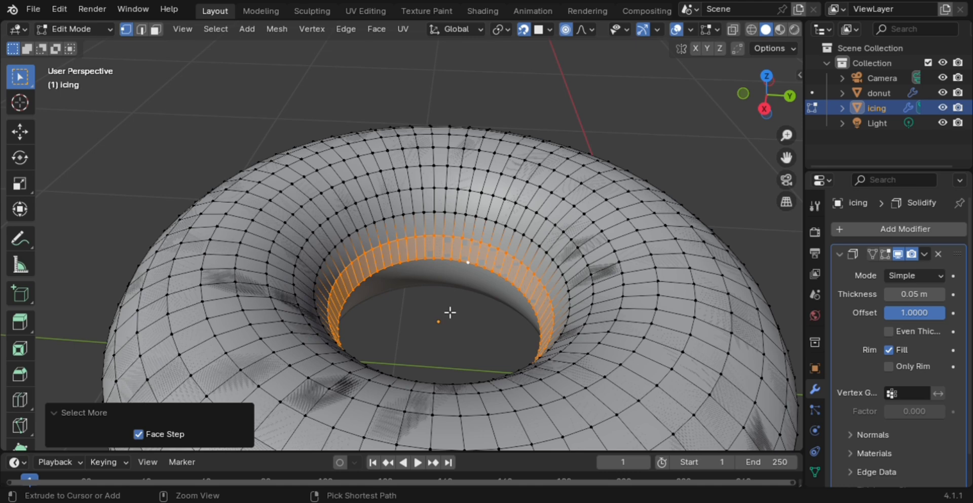
{"action": "key", "text": "ctrl+KP_Subtract"}
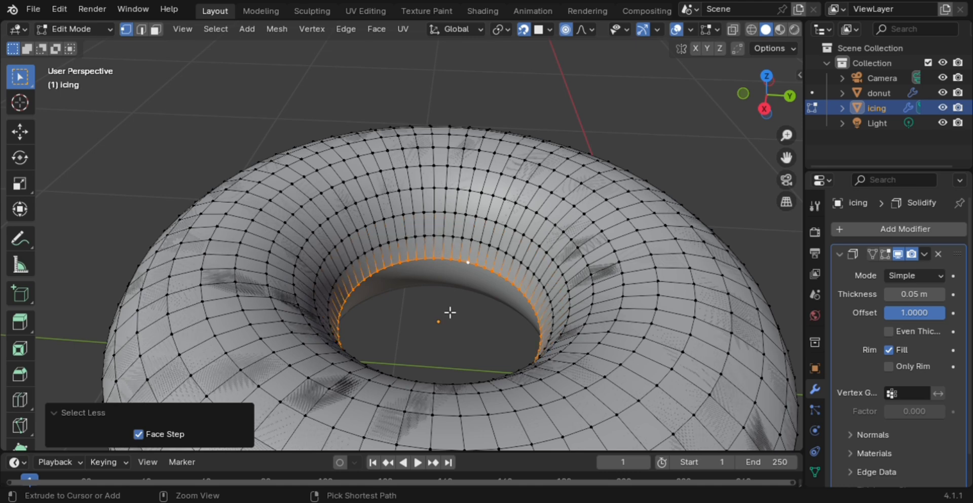
- Grow the selection outward across the icing's inner wall and top, and hide the selected geometry
{"action": "key", "text": "ctrl+KP_Add"}
{"action": "key", "text": "ctrl+KP_Add"}
{"action": "key", "text": "ctrl+KP_Add"}
{"action": "key", "text": "ctrl+KP_Add"}
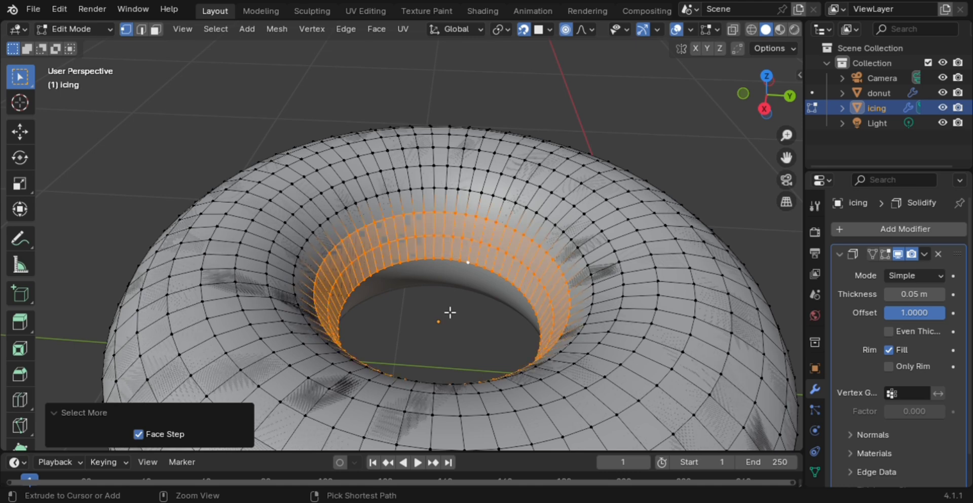
{"action": "key", "text": "ctrl+KP_Add"}
{"action": "key", "text": "ctrl+KP_Add"}
{"action": "key", "text": "ctrl+KP_Add"}
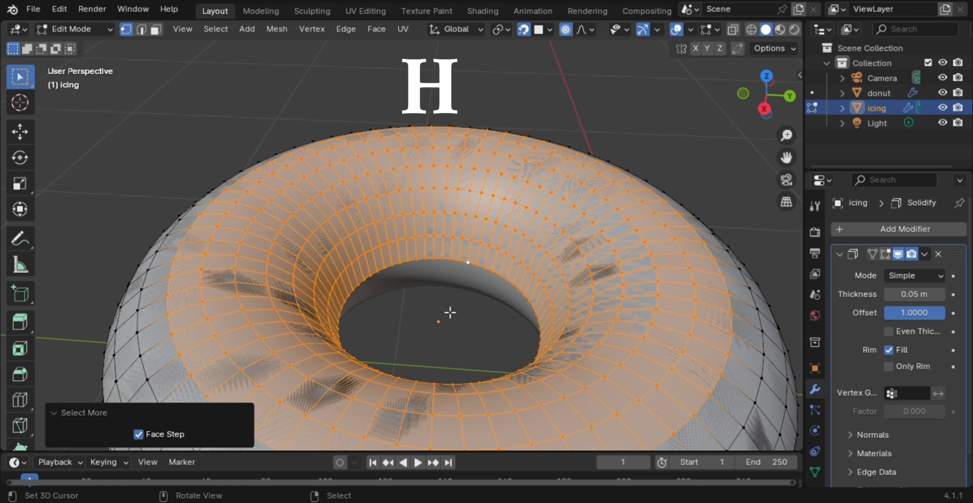
{"action": "key", "text": "h"}
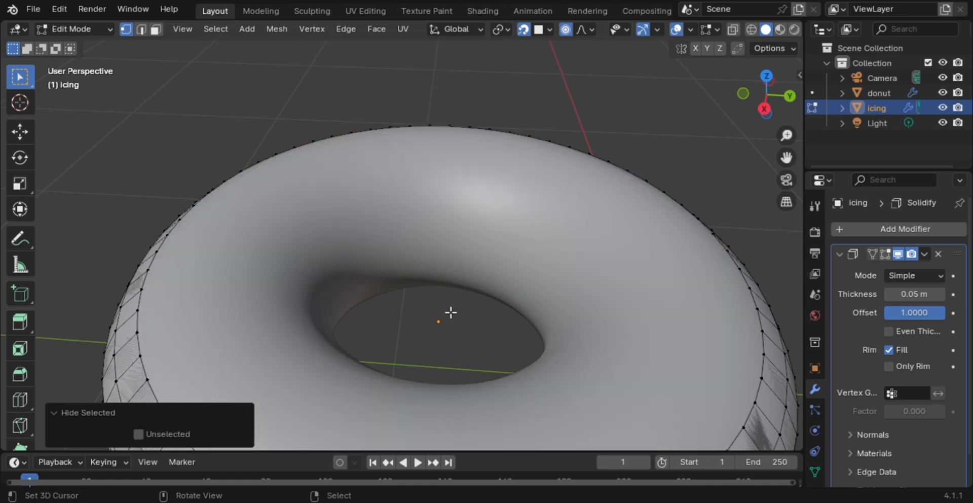
- Pull an outer rim vertex of the icing down about 0.14 m with a proportional size of 0.683 m
{"action": "scroll", "coordinate": [452, 311], "scroll_direction": "down", "scroll_amount": 5}
{"action": "scroll", "coordinate": [454, 294], "scroll_direction": "up", "scroll_amount": 1}
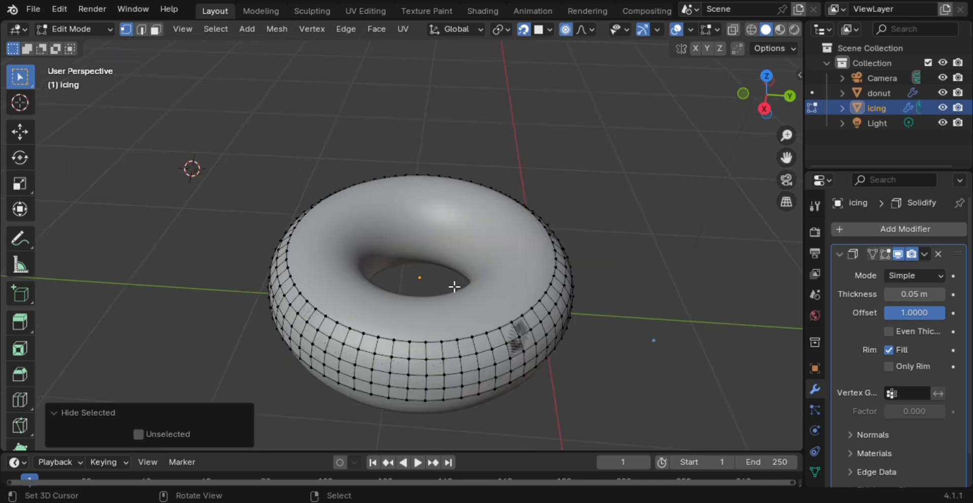
{"action": "middle_click_drag", "start_coordinate": [468, 283], "coordinate": [544, 243]}
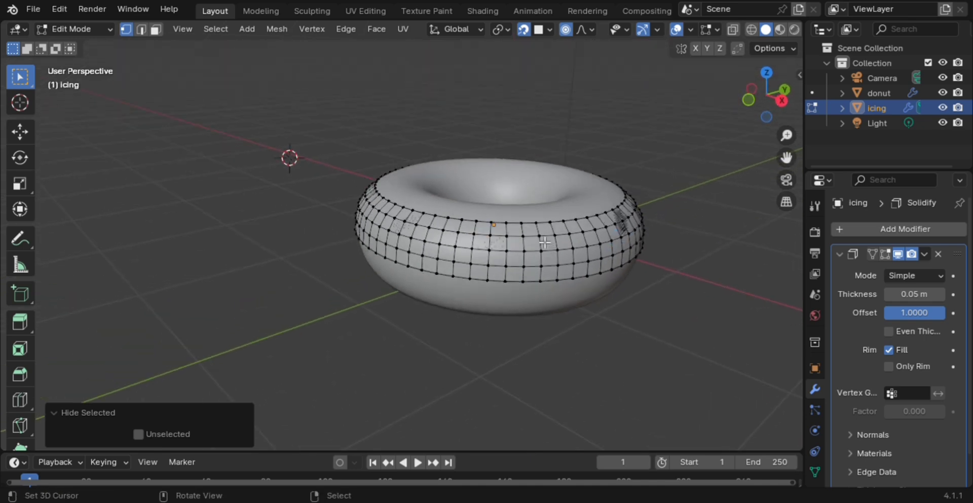
{"action": "left_click", "coordinate": [528, 288], "text": "shift"}
{"action": "key", "text": "g"}
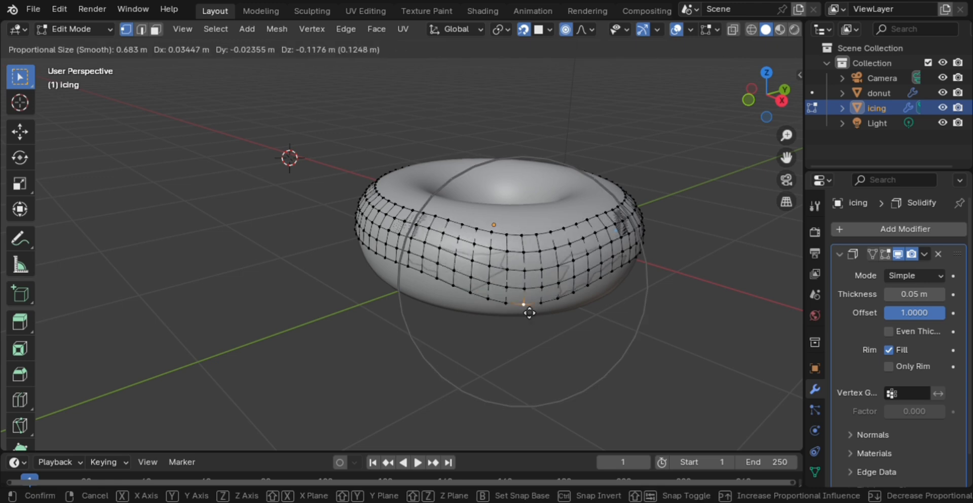
{"action": "left_click", "coordinate": [528, 314]}
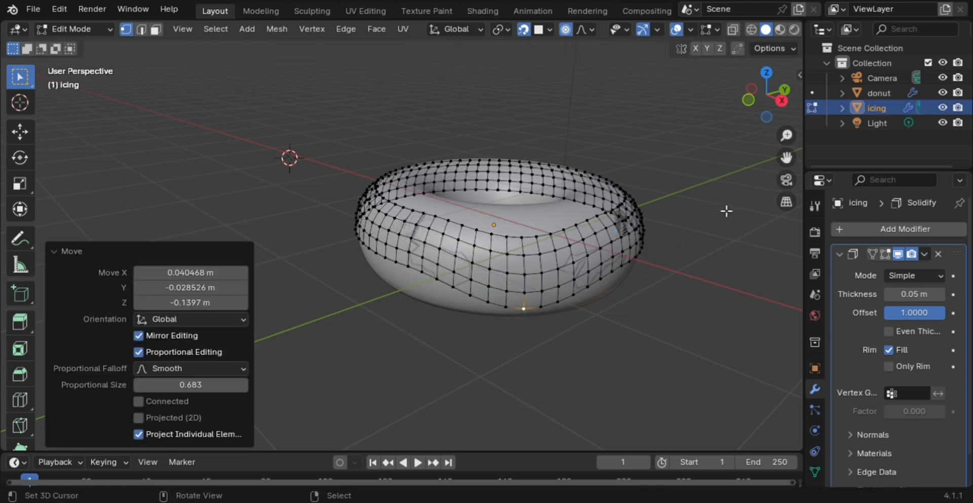
{"action": "key", "text": "ctrl+z"}
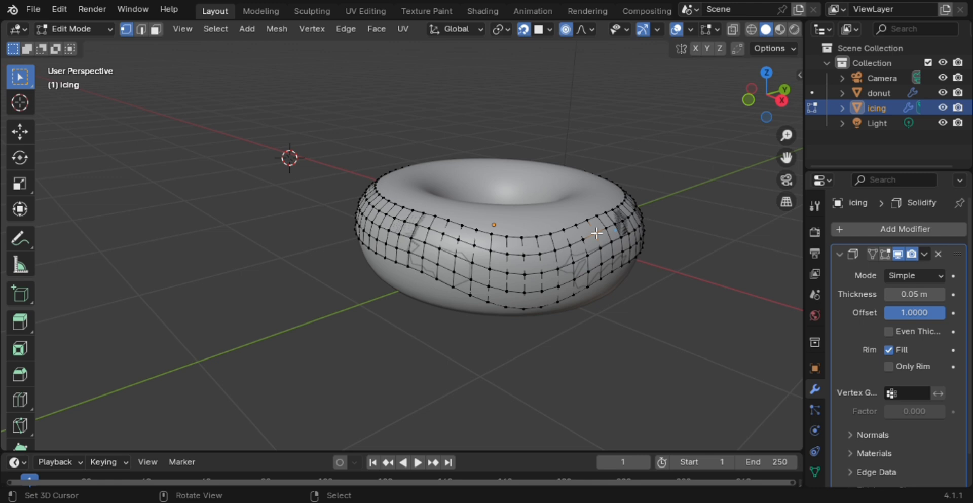
- Examine the wide drip and the inner hole from above and the side in Object Mode, and return to Edit Mode
{"action": "key", "text": "Tab"}
{"action": "middle_click_drag", "start_coordinate": [724, 208], "coordinate": [686, 240]}
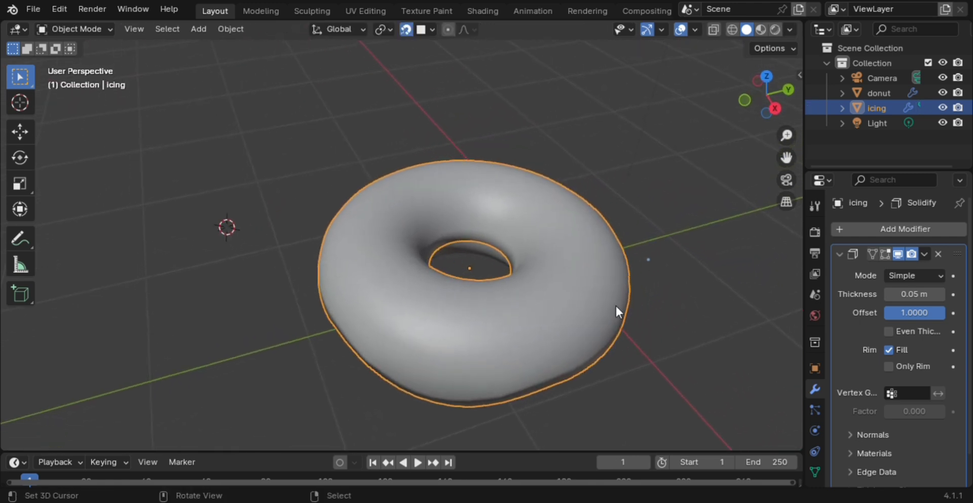
{"action": "middle_click_drag", "start_coordinate": [617, 306], "coordinate": [512, 268]}
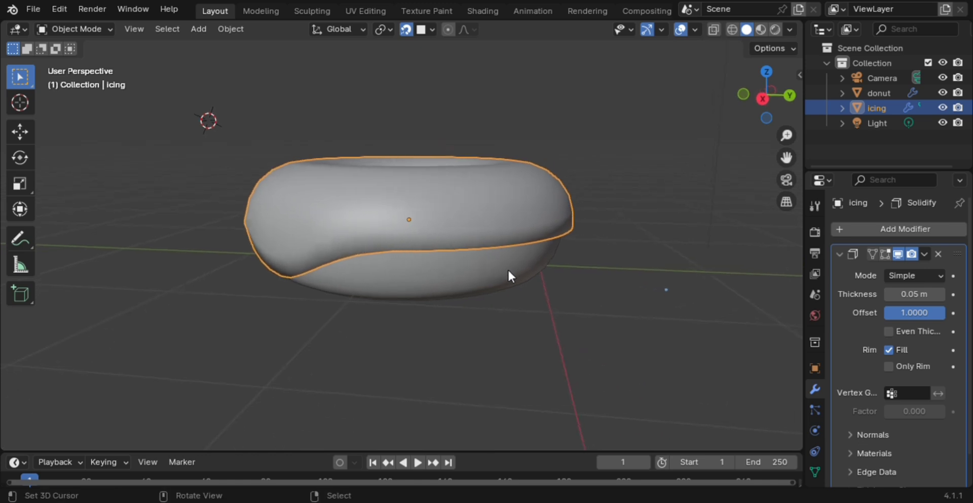
{"action": "key", "text": "Tab"}
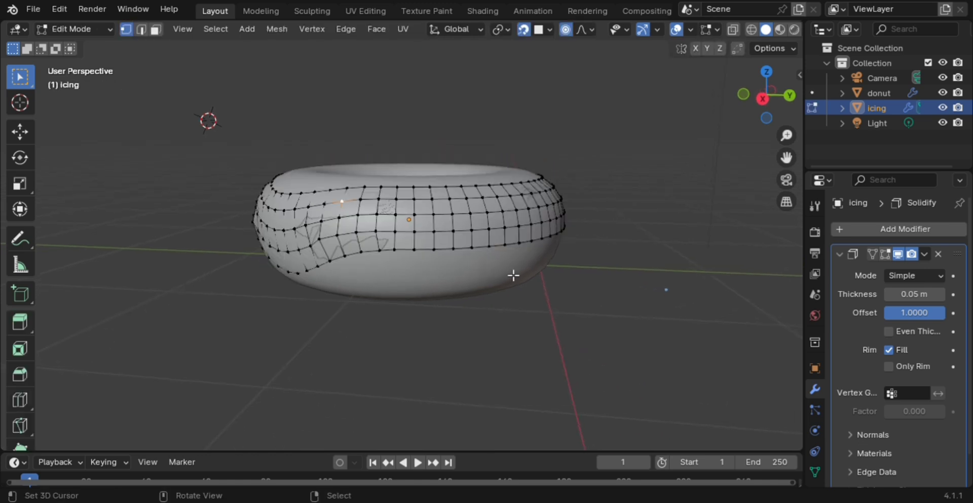
- Raise a rim vertex beside the drip and pull another rim vertex down about 0.195 m, using a proportional size of 0.683 m
{"action": "left_click", "coordinate": [478, 253]}
{"action": "key", "text": "g"}
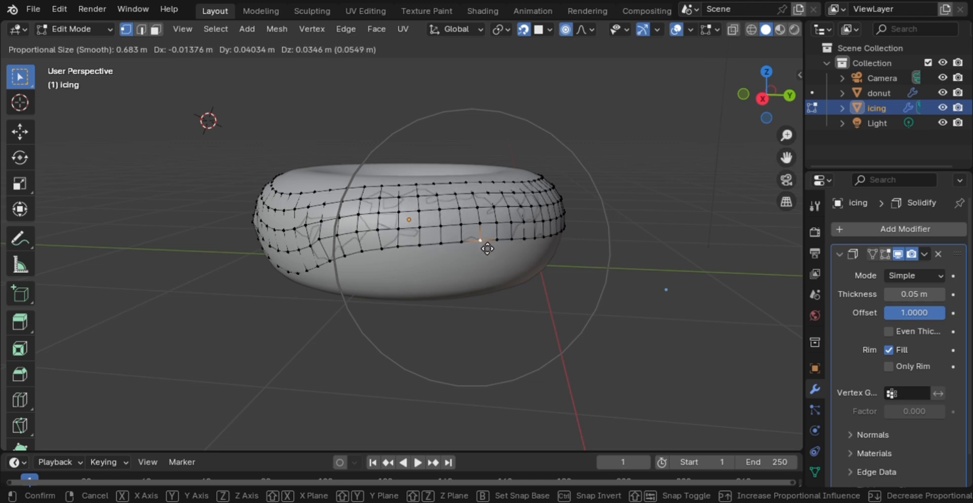
{"action": "left_click", "coordinate": [487, 244]}
{"action": "middle_click_drag", "start_coordinate": [487, 245], "coordinate": [702, 139]}
{"action": "scroll", "coordinate": [702, 140], "scroll_direction": "down", "scroll_amount": 5}
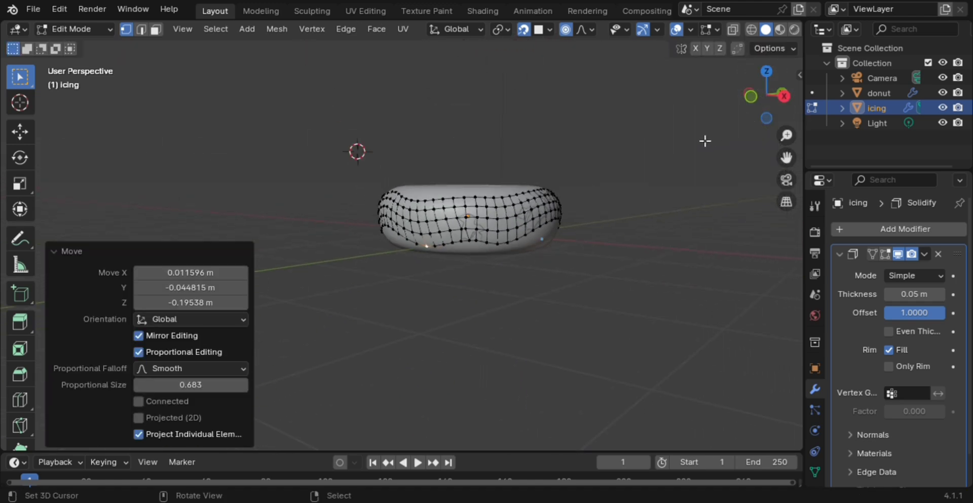
{"action": "scroll", "coordinate": [586, 145], "scroll_direction": "up", "scroll_amount": 3}
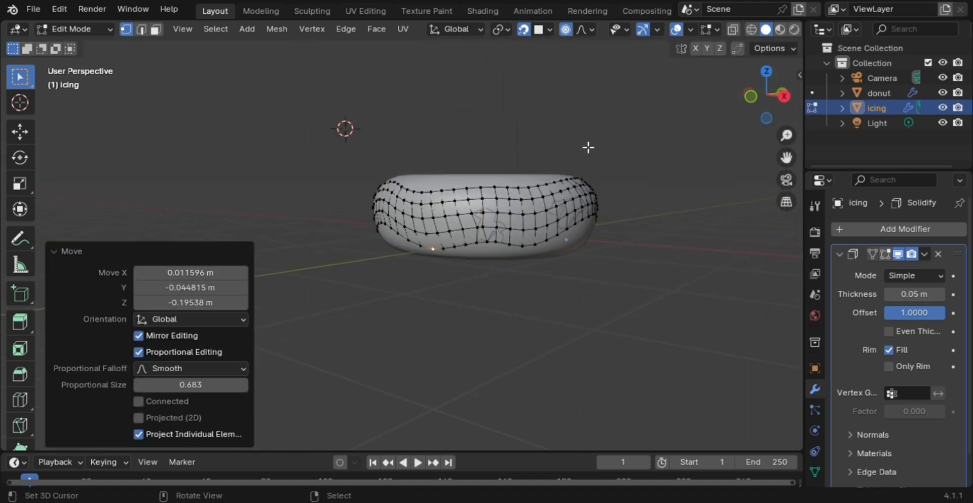
{"action": "right_click", "coordinate": [707, 163]}
- Shape more wide and narrow drips around the icing's outer rim and inspect them from the side in Object Mode
{"action": "middle_click_drag", "start_coordinate": [609, 143], "coordinate": [700, 173]}
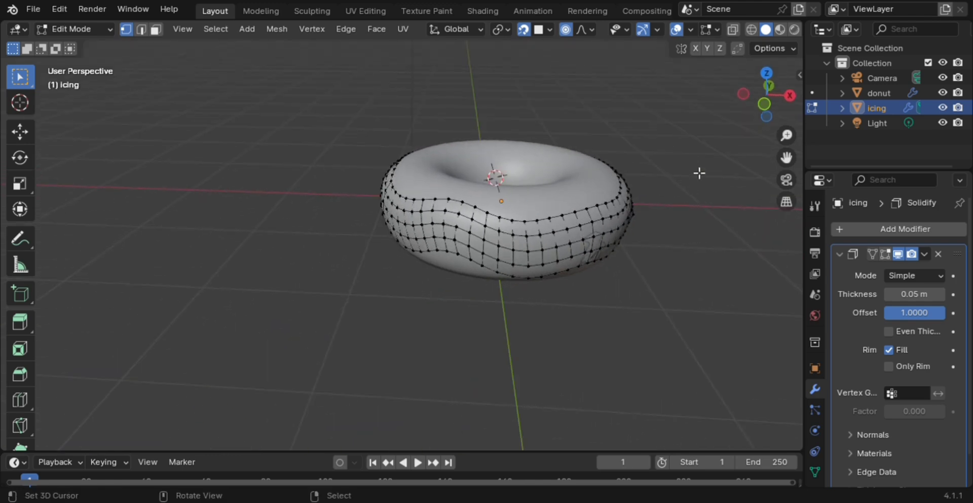
{"action": "left_click", "coordinate": [600, 147]}
{"action": "middle_click_drag", "start_coordinate": [600, 147], "coordinate": [684, 145]}
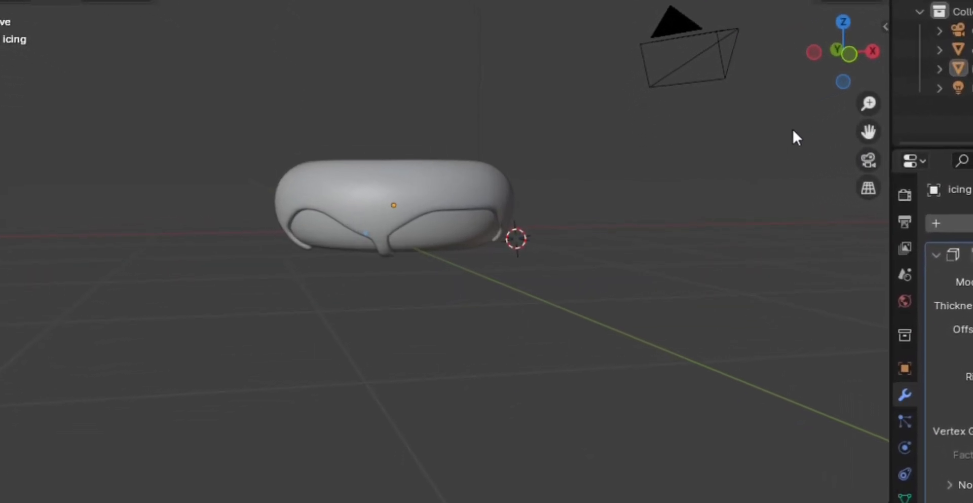
{"action": "right_click", "coordinate": [751, 150], "text": "shift"}
{"action": "middle_click_drag", "start_coordinate": [427, 142], "coordinate": [928, 137]}
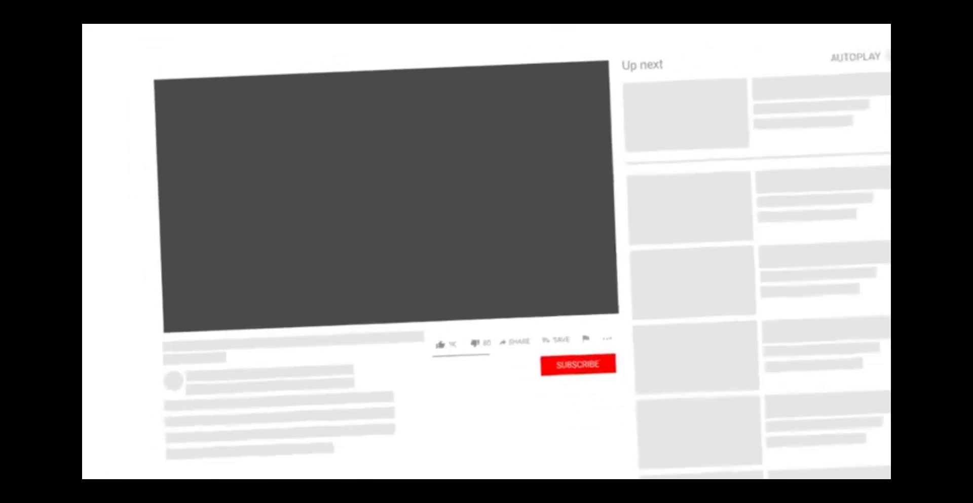